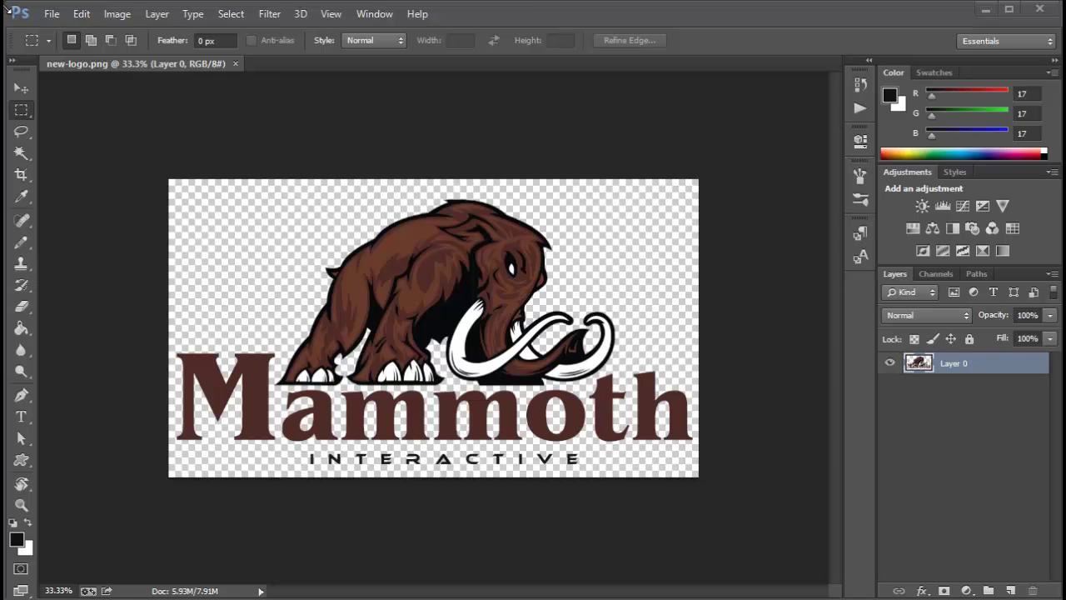
Step: Create a new 1000 × 400 px document, Untitled-1
click(51, 14)
click(71, 28)
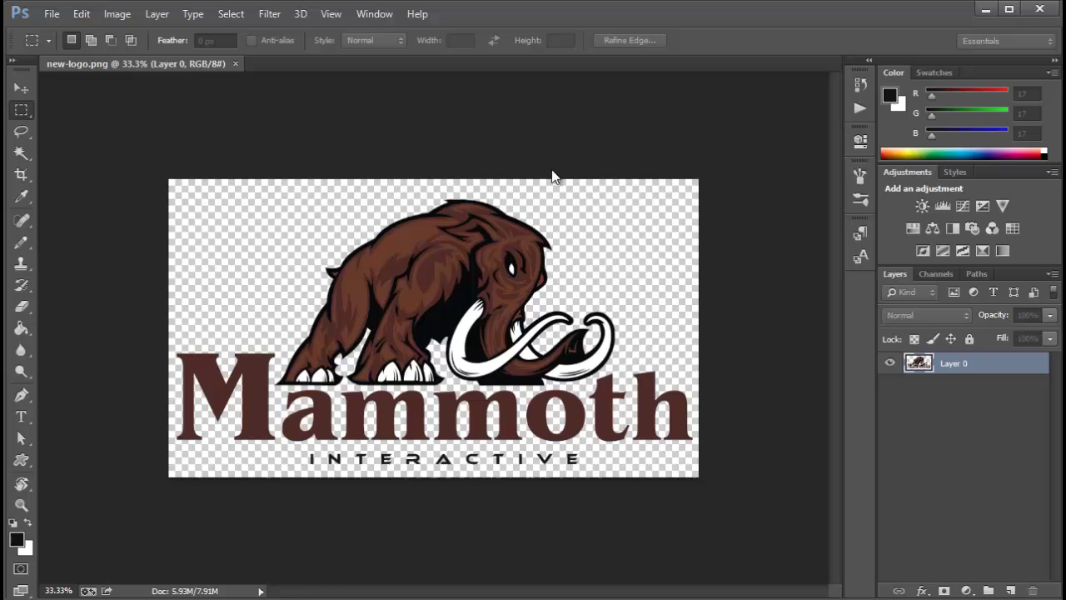
drag(611, 170, 294, 149)
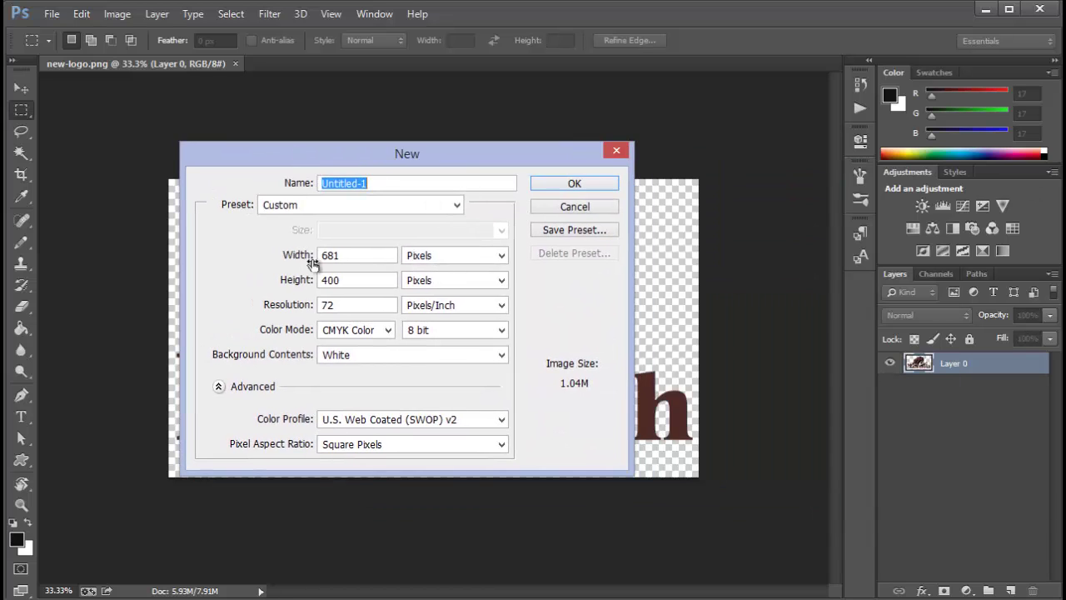
click(369, 256)
drag(289, 250, 192, 257)
text(1000)
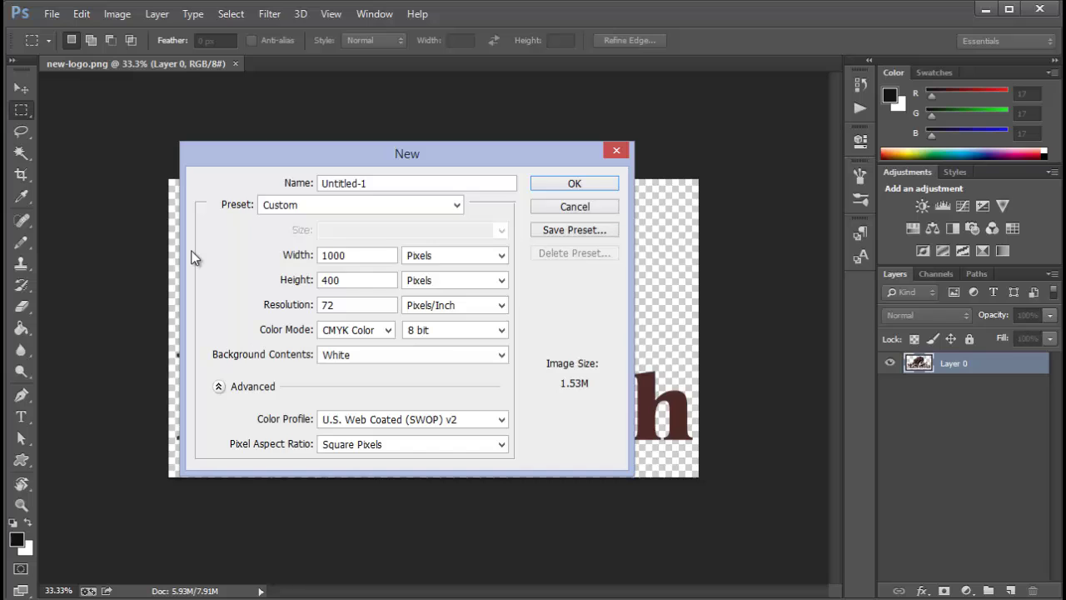
key(Tab)
key(Tab)
key(Return)
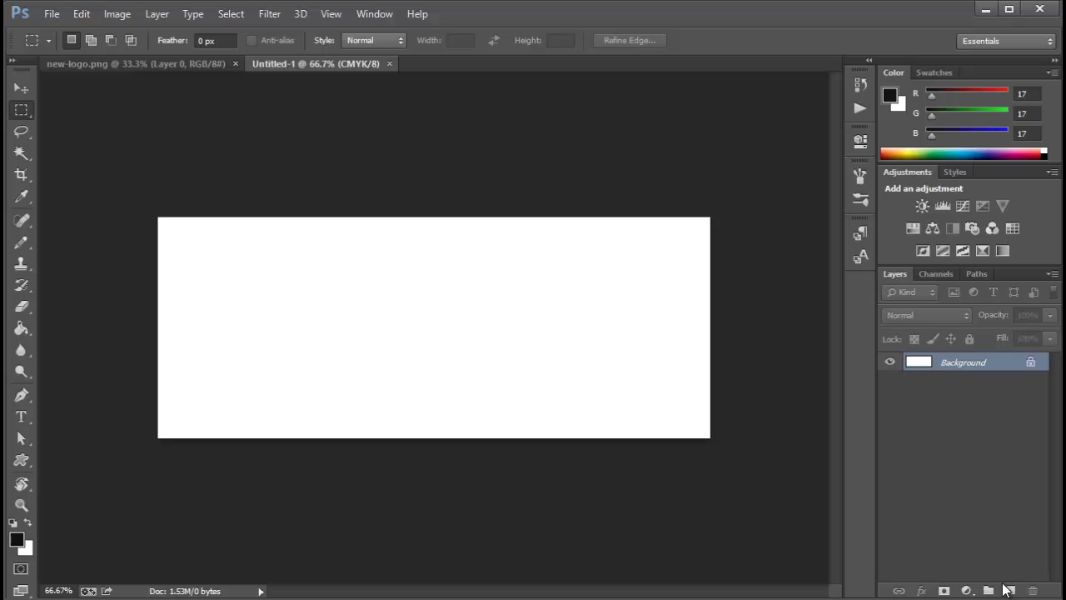
Step: Add Layer 1, hide the Background layer, and fill Layer 1 with white
click(1009, 590)
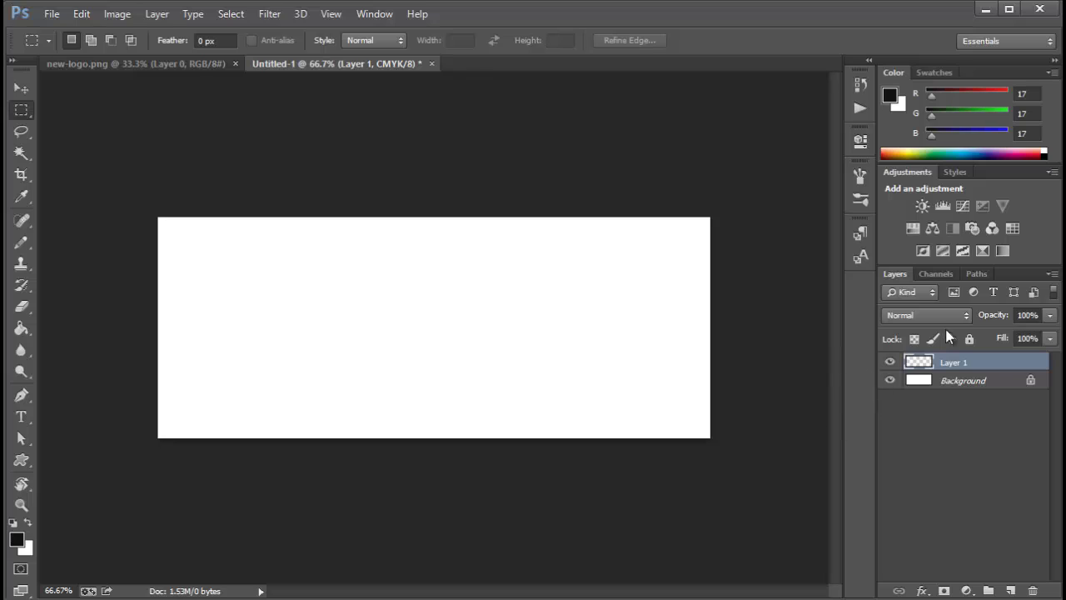
click(890, 380)
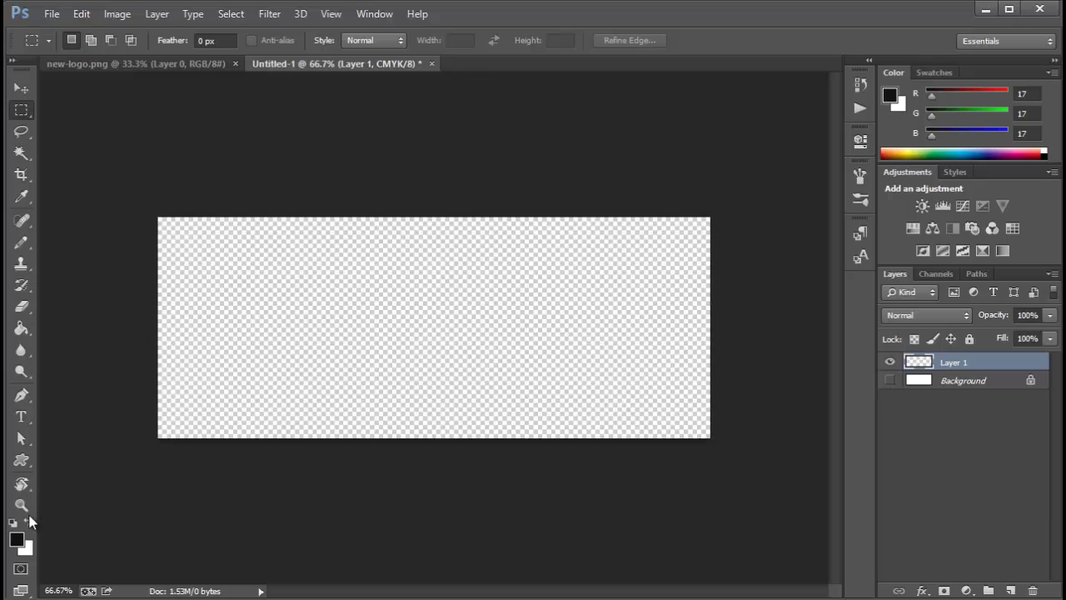
key(g)
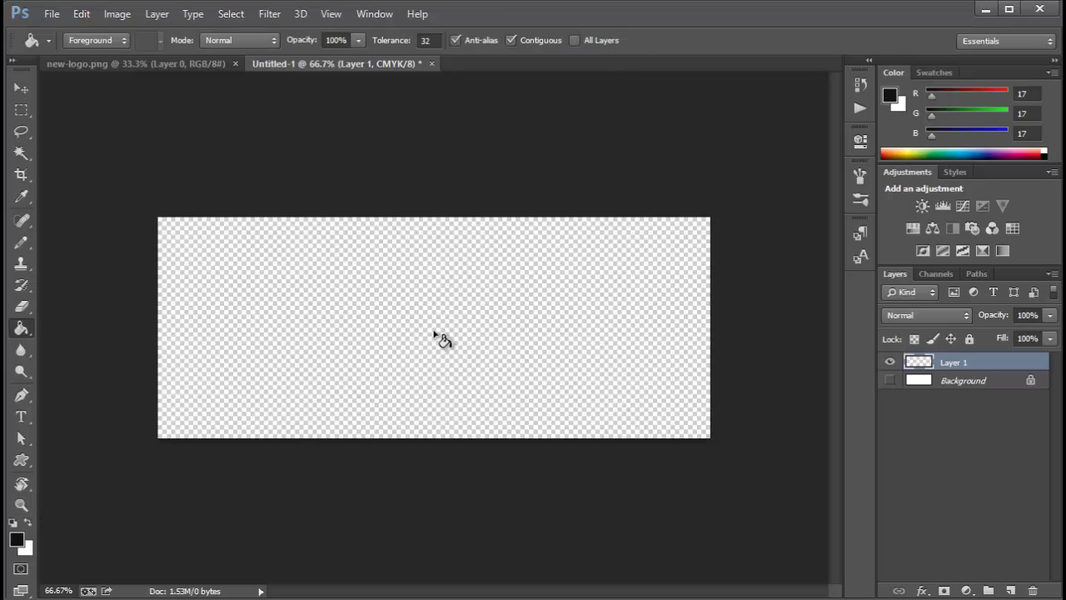
key(x)
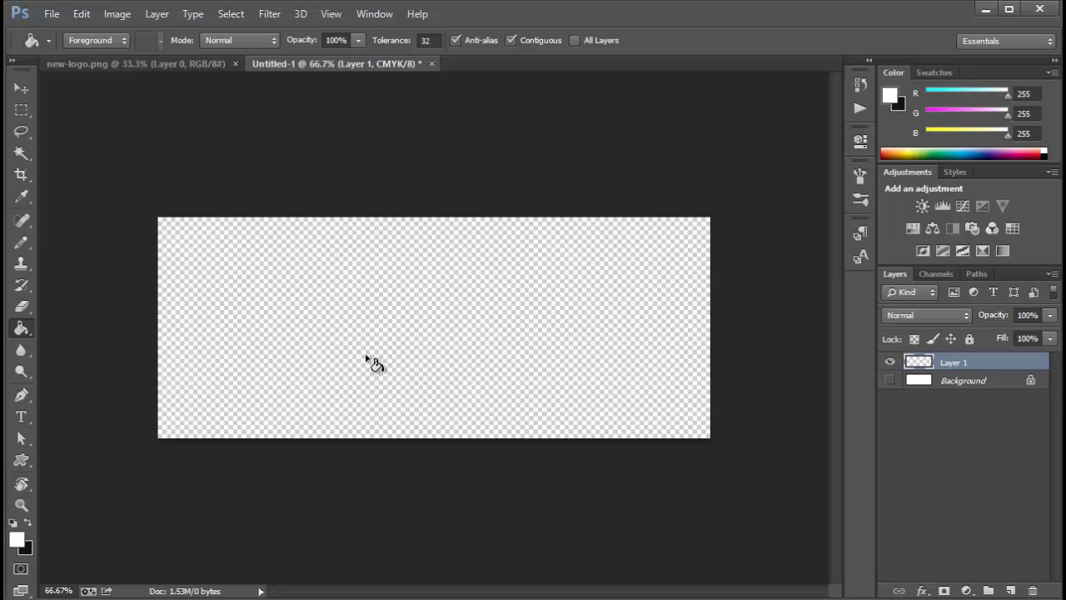
click(316, 379)
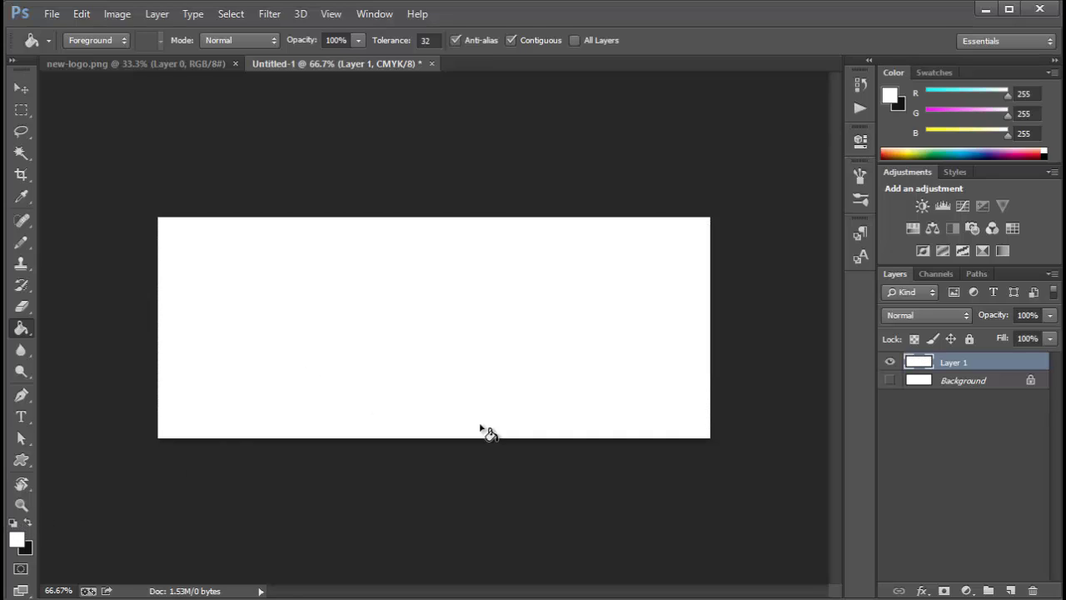
Step: Add an empty Layer 2 on top and pick the Rectangular Marquee tool
click(1010, 591)
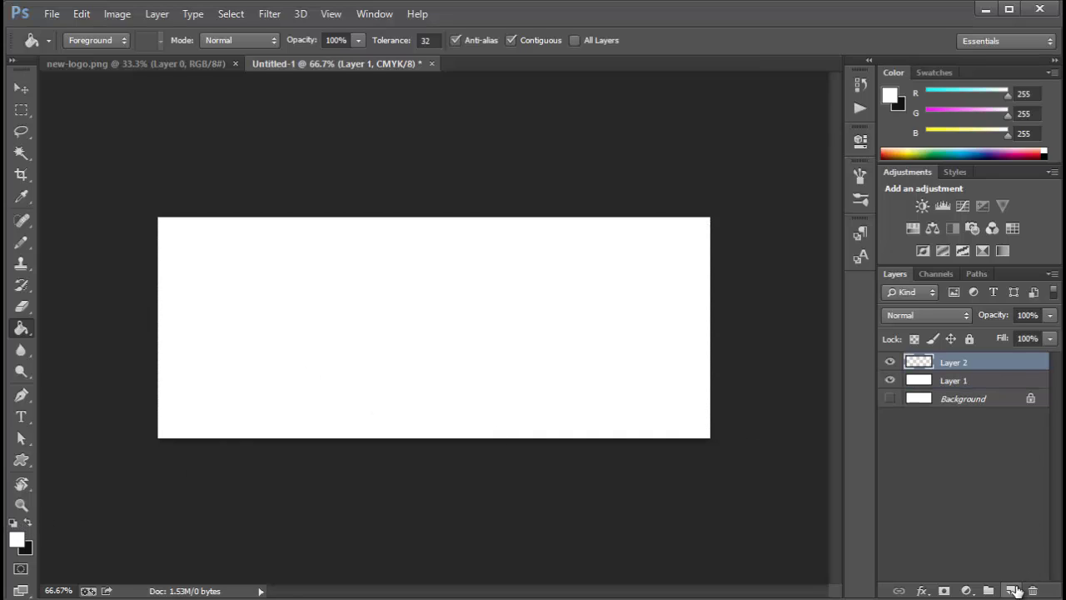
click(23, 111)
click(98, 108)
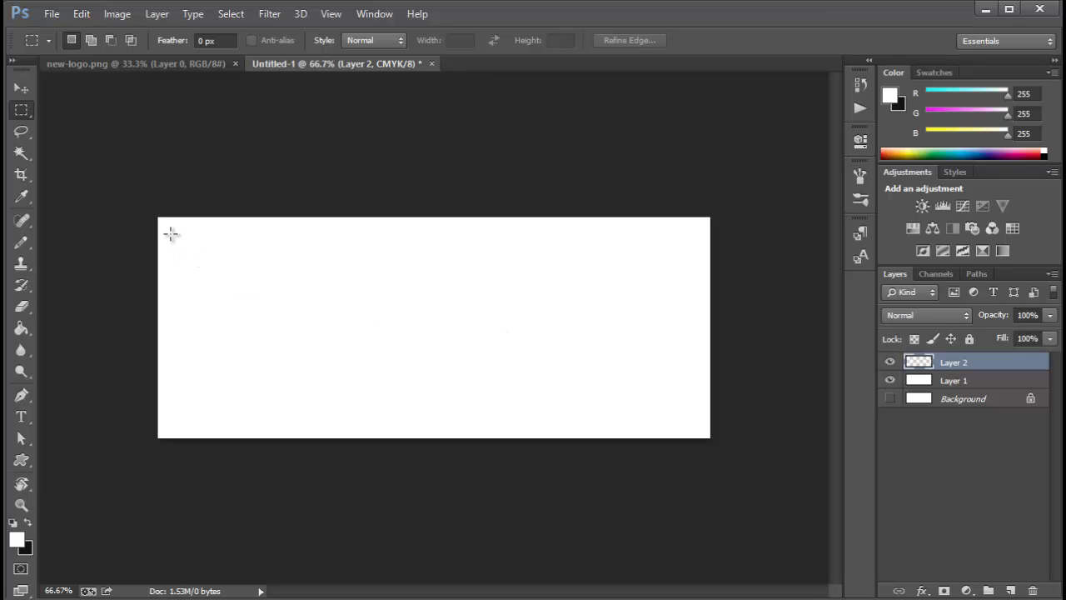
Step: Select a rectangle inset from the canvas edges and fill it with dark grey #191919
drag(170, 233, 695, 418)
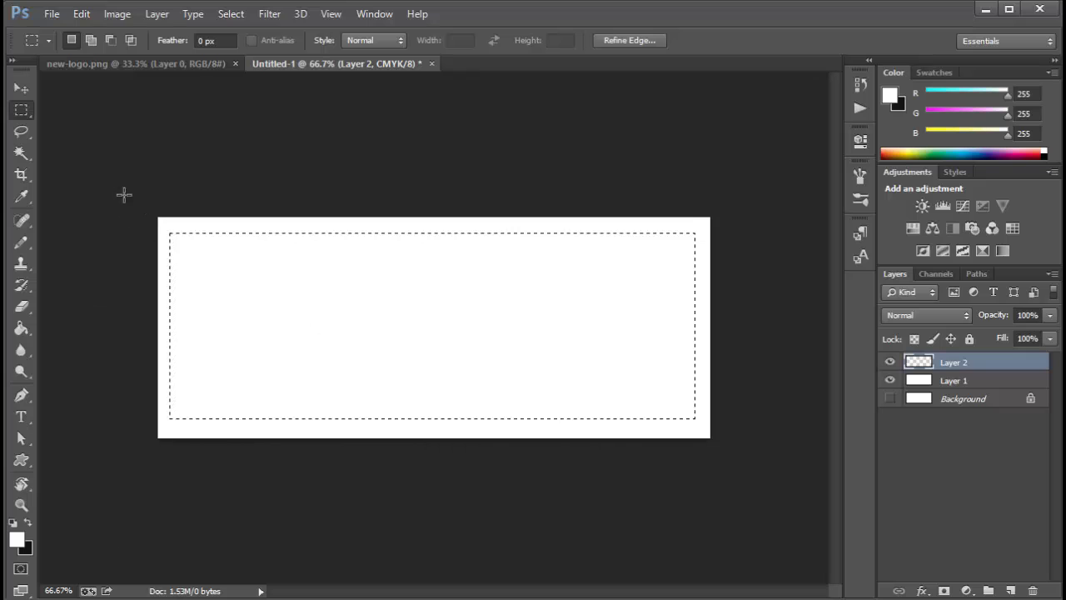
click(20, 540)
drag(750, 208, 425, 204)
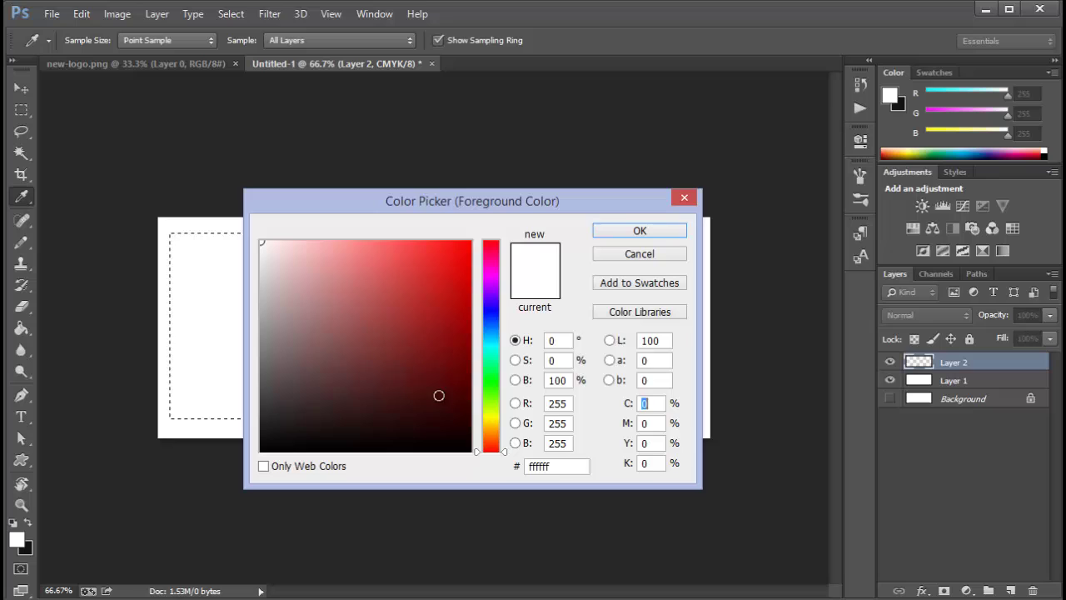
mouse_move(438, 395)
mouse_down()
mouse_move(231, 424)
mouse_move(222, 442)
mouse_move(218, 422)
mouse_up()
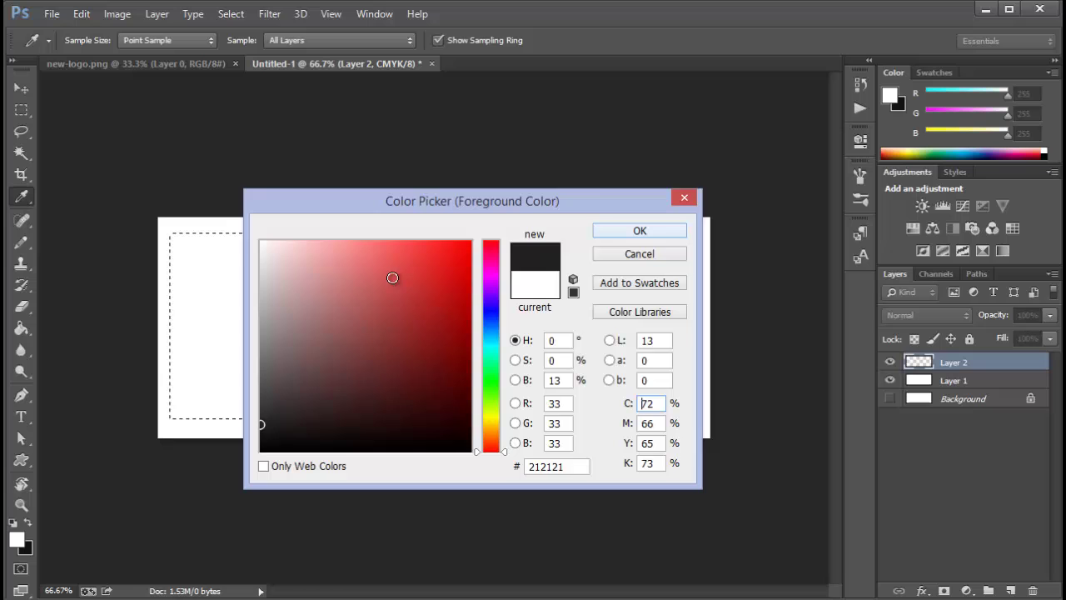
click(217, 253)
drag(217, 253, 161, 353)
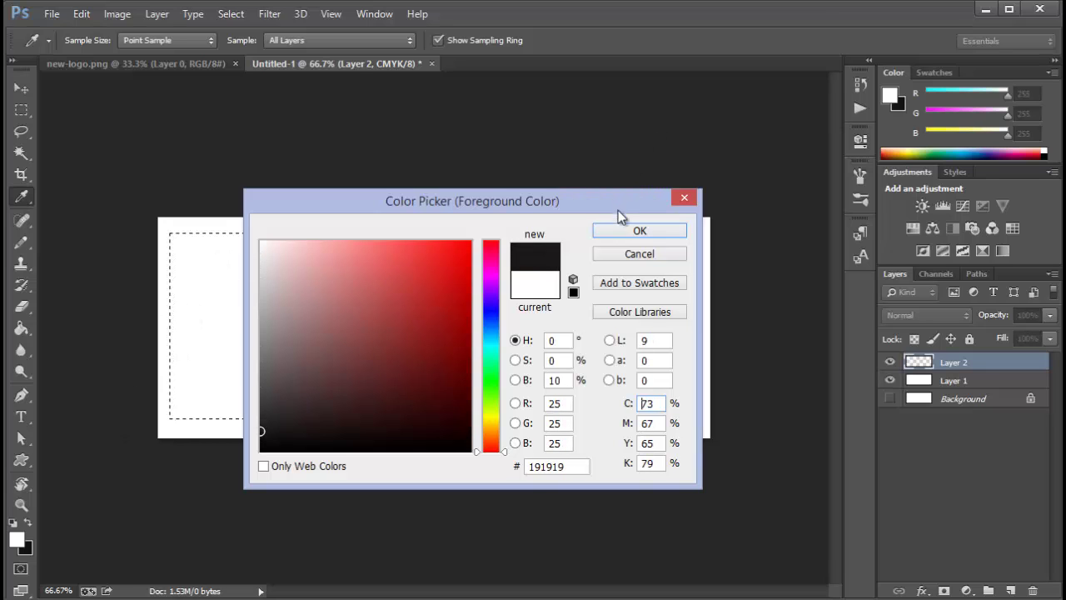
click(634, 231)
key(g)
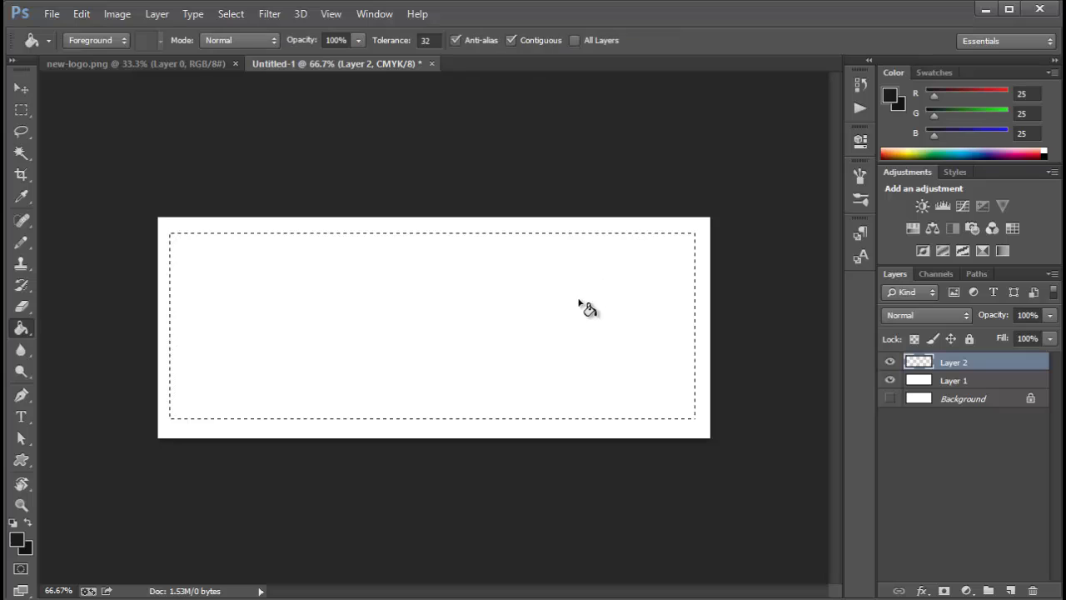
click(580, 306)
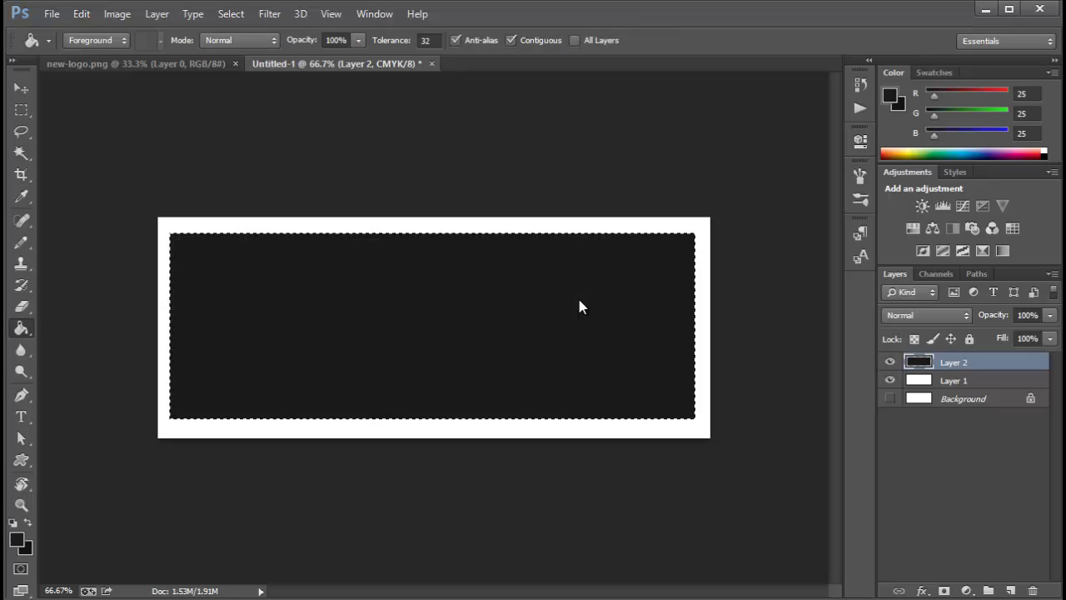
Step: Copy the whole new-logo.png canvas and paste it into Untitled-1 as Layer 3
click(161, 67)
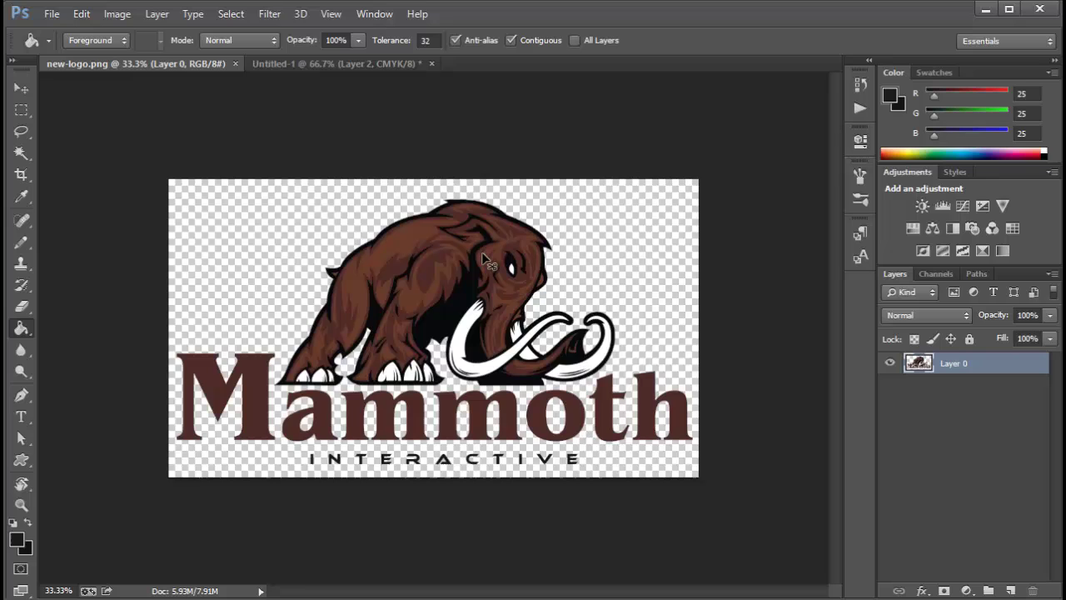
key(ctrl+a)
click(365, 67)
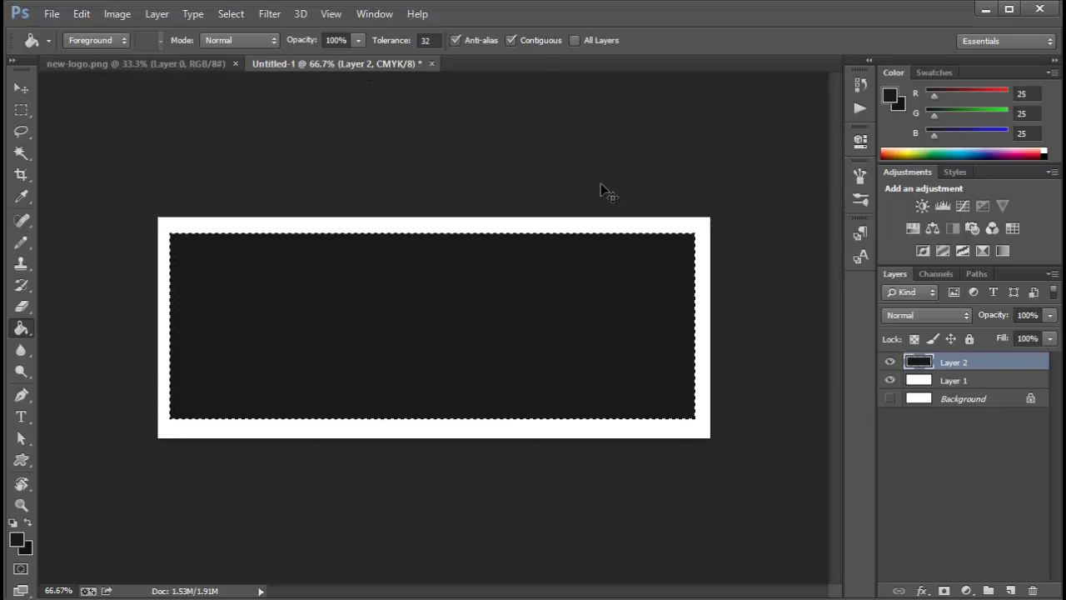
key(ctrl+v)
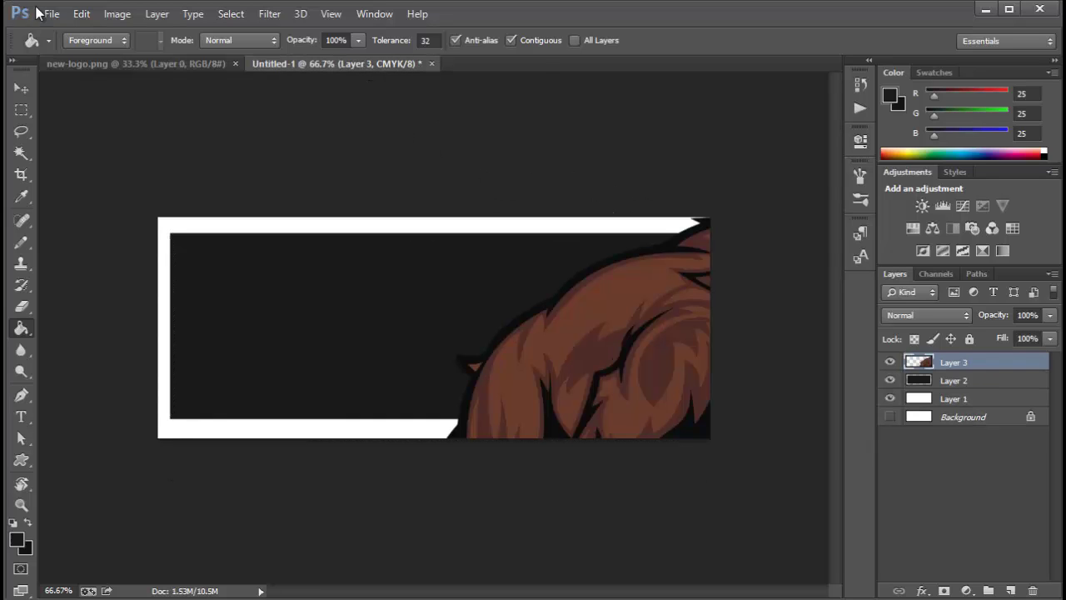
Step: Scale the pasted Mammoth logo to about 32% and centre it in the dark box
click(81, 15)
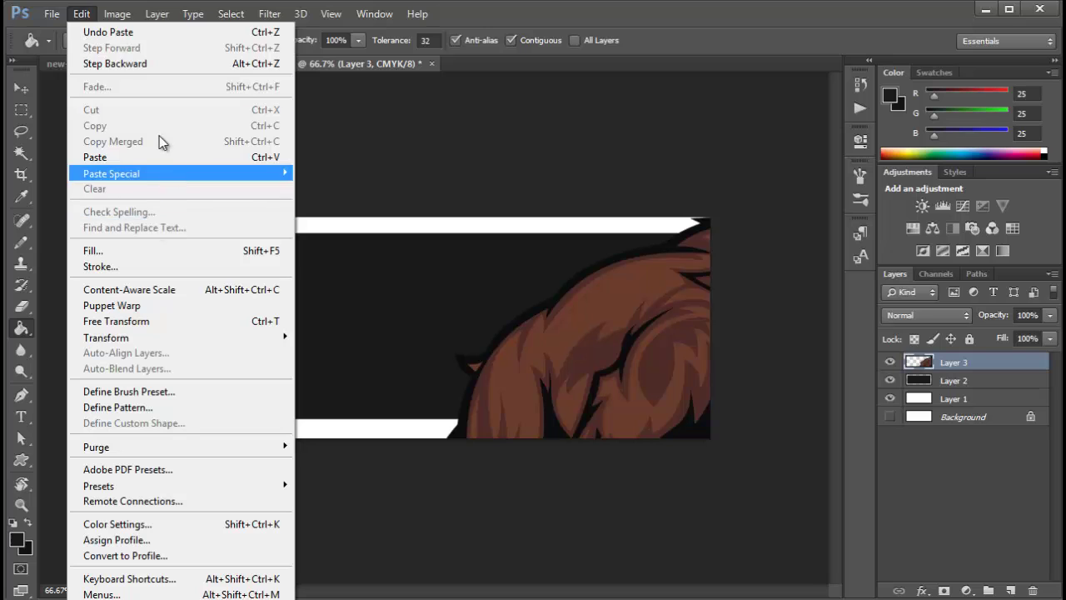
click(84, 15)
click(85, 17)
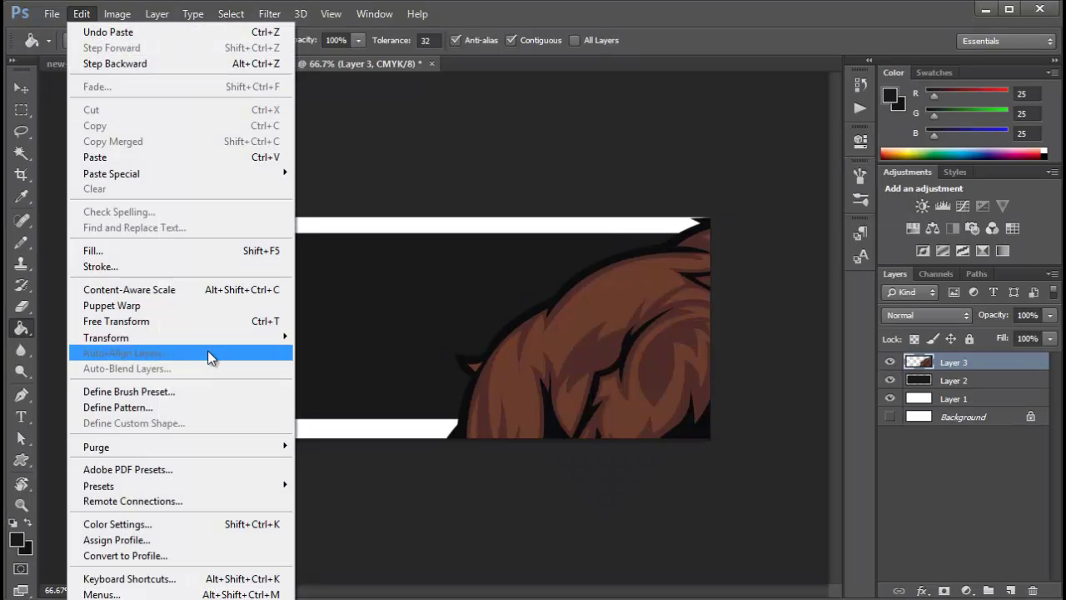
mouse_move(207, 338)
click(379, 356)
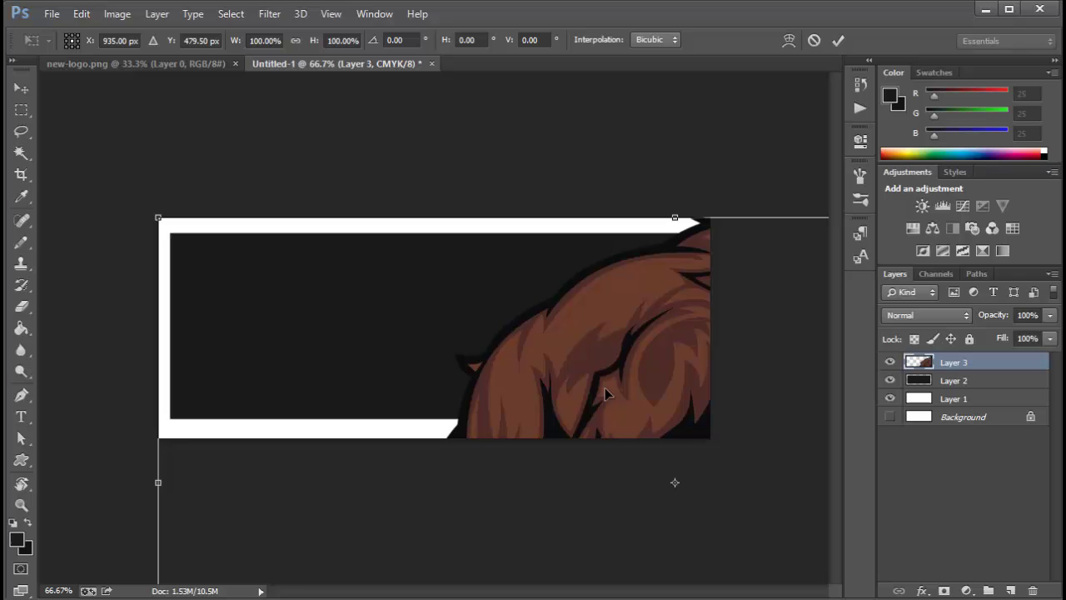
drag(167, 223, 573, 431)
drag(654, 491, 239, 278)
drag(158, 217, 450, 367)
drag(559, 427, 369, 306)
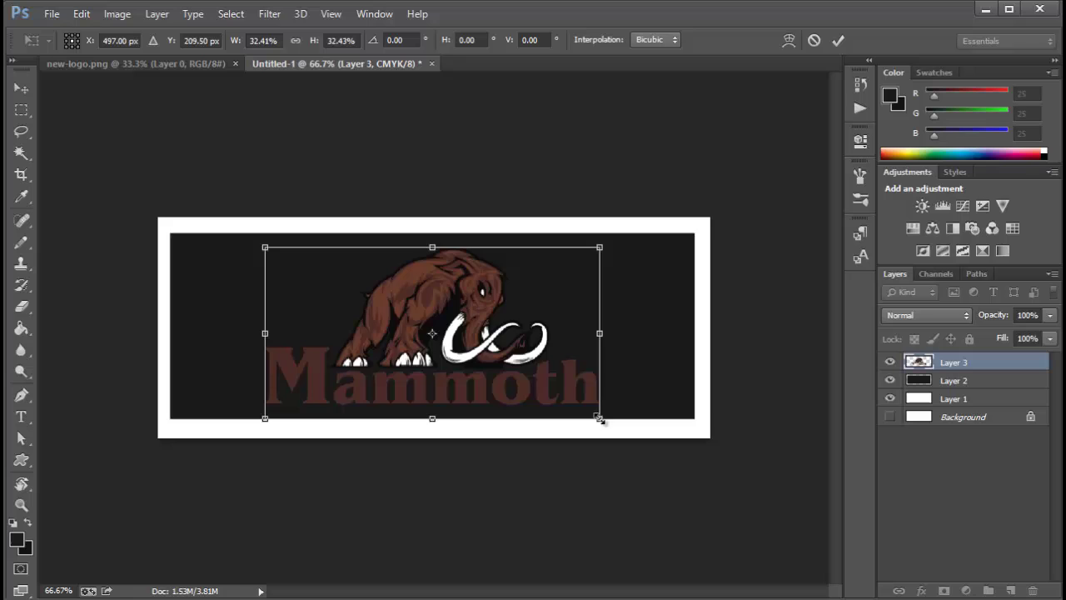
Step: Fine-tune the logo's size and position, undo a width squash, and commit the transform
mouse_move(600, 418)
mouse_down()
mouse_move(587, 408)
mouse_move(599, 417)
mouse_up()
drag(468, 324, 469, 315)
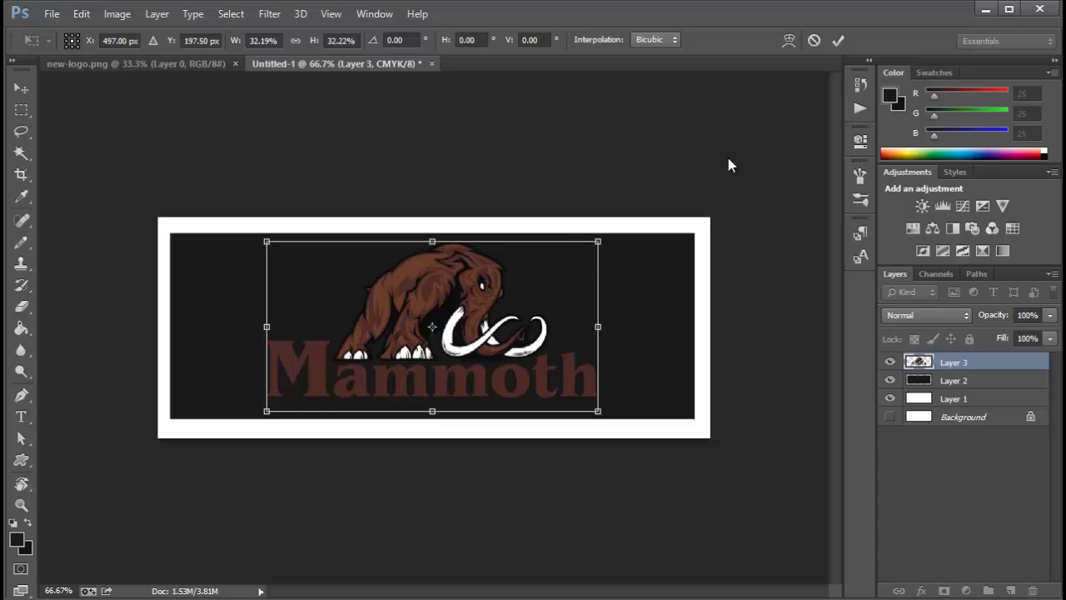
drag(601, 327, 331, 330)
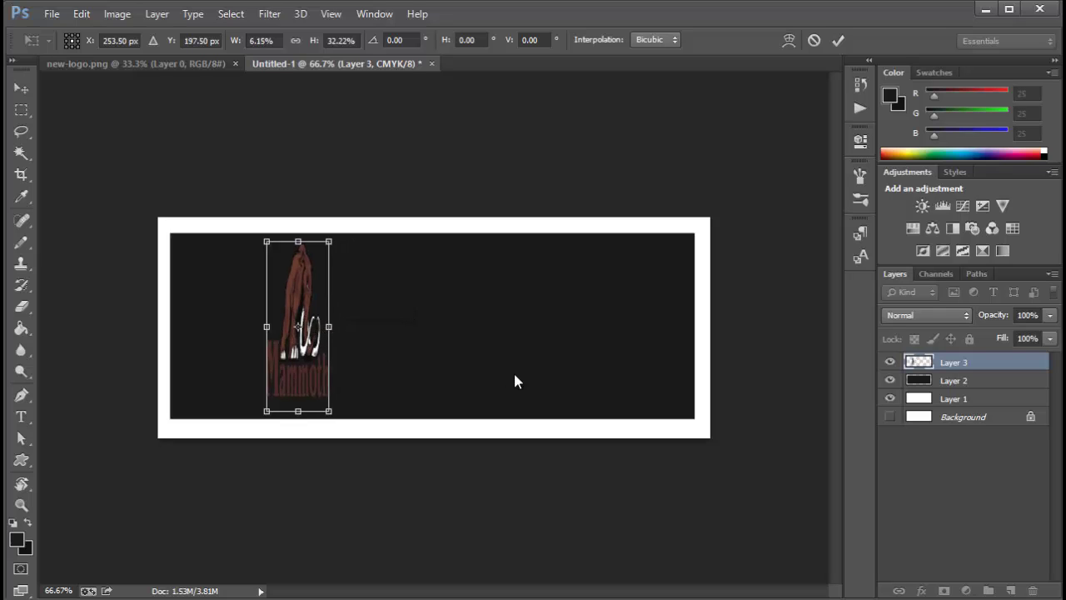
key(ctrl+z)
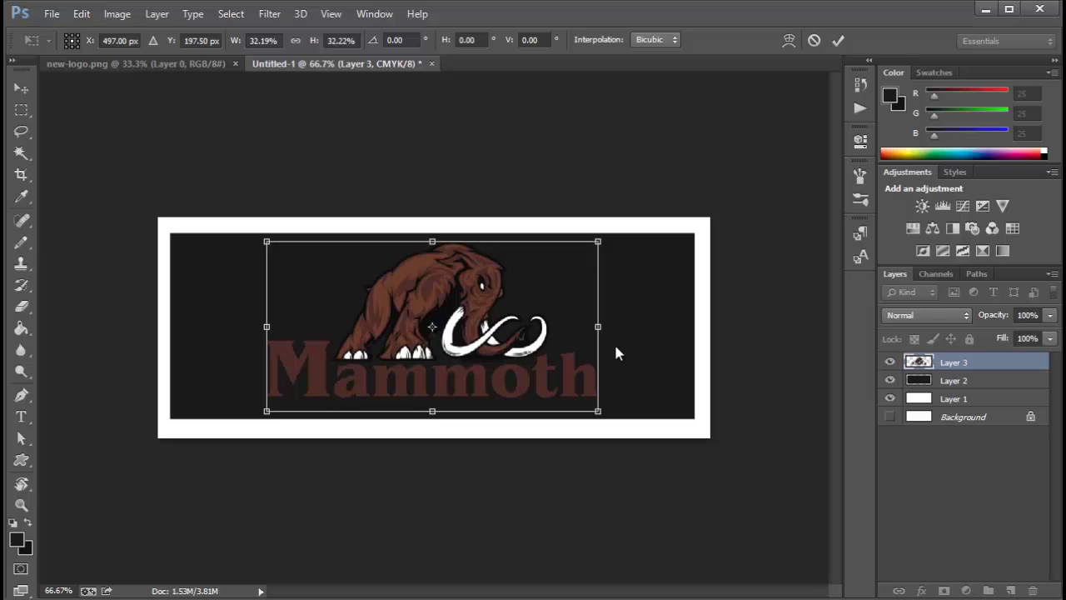
key(Return)
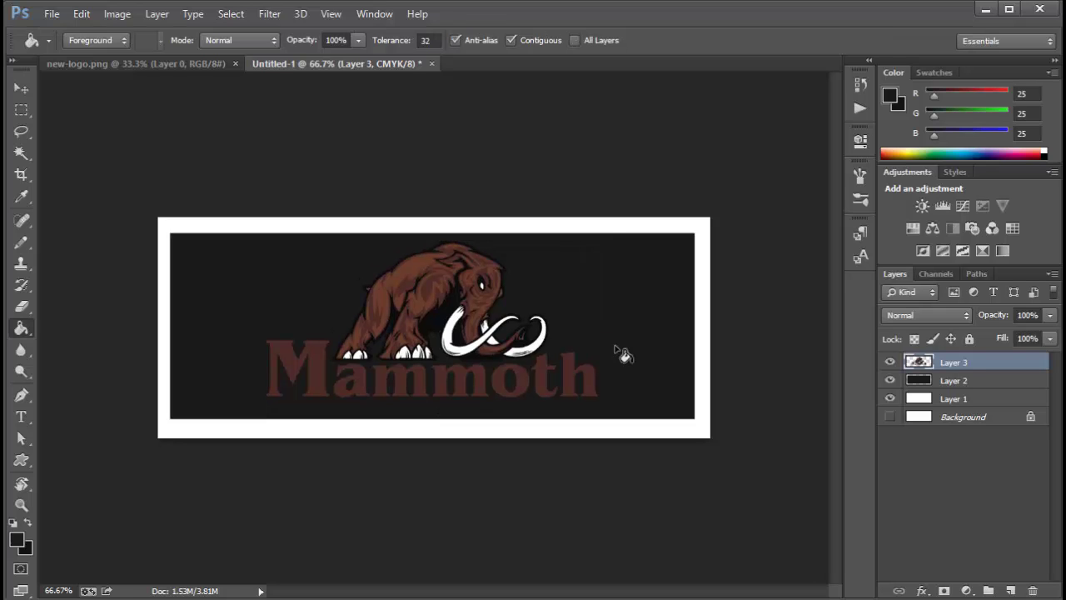
Step: Load Layer 3's logo outline as a selection, cut it from Layer 2, and hide Layer 3
click(20, 90)
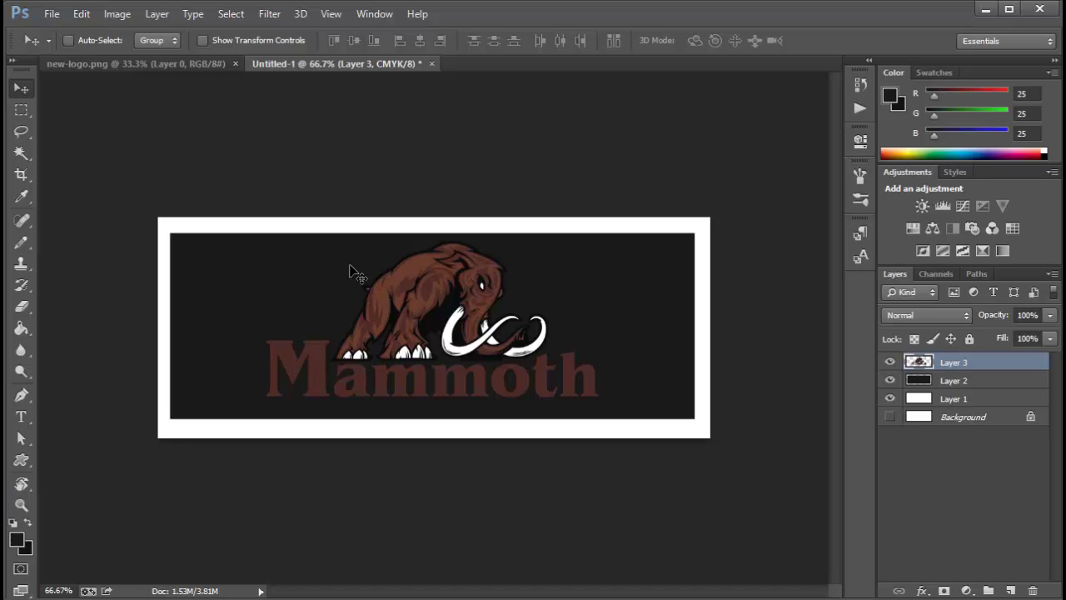
ctrl+click(920, 363)
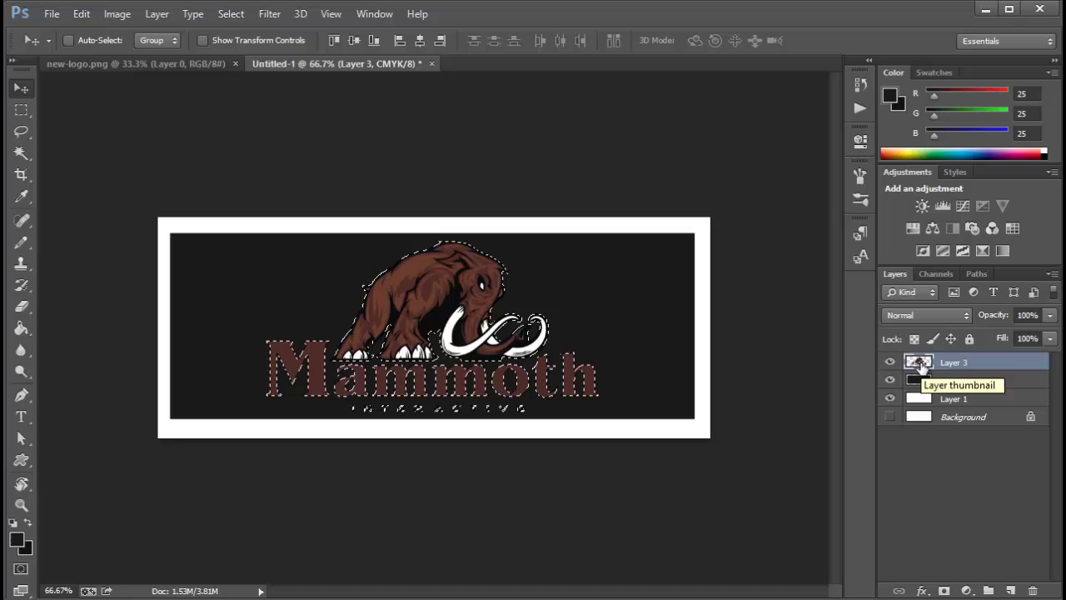
click(949, 380)
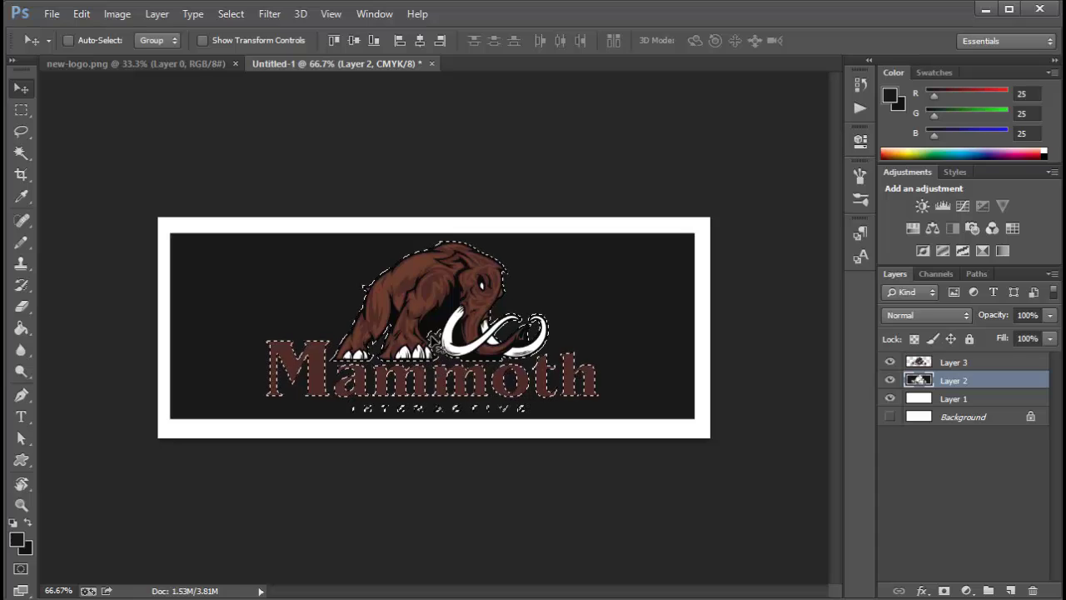
click(889, 362)
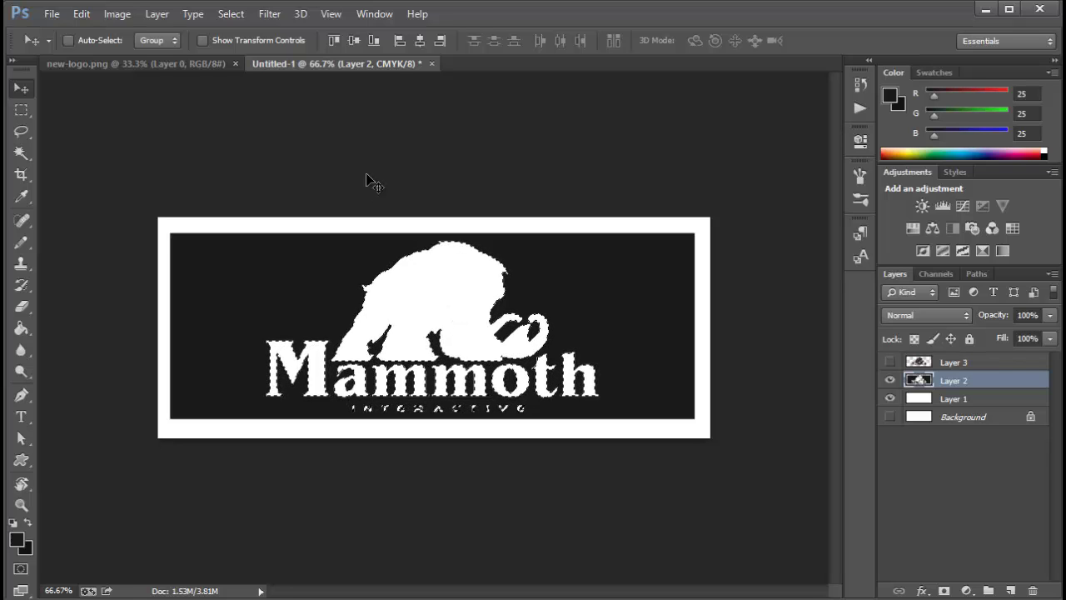
Step: Deselect the logo-shaped selection using the Rectangular Marquee tool
click(21, 109)
click(150, 161)
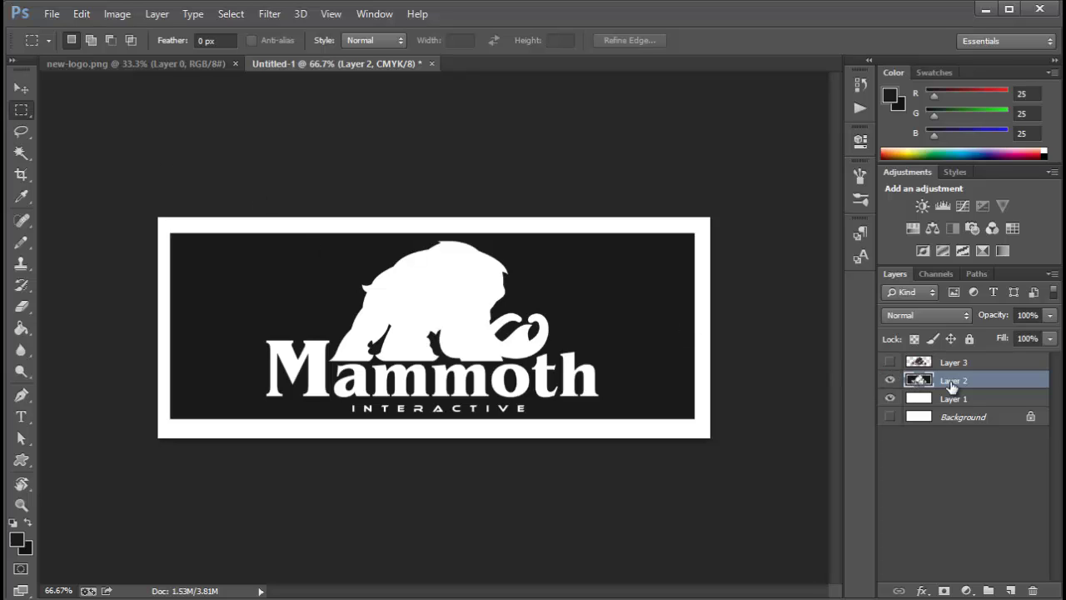
Step: Add Layer 4, hide Layer 2, and fill a rectangle inside the white border with dark grey
click(1009, 589)
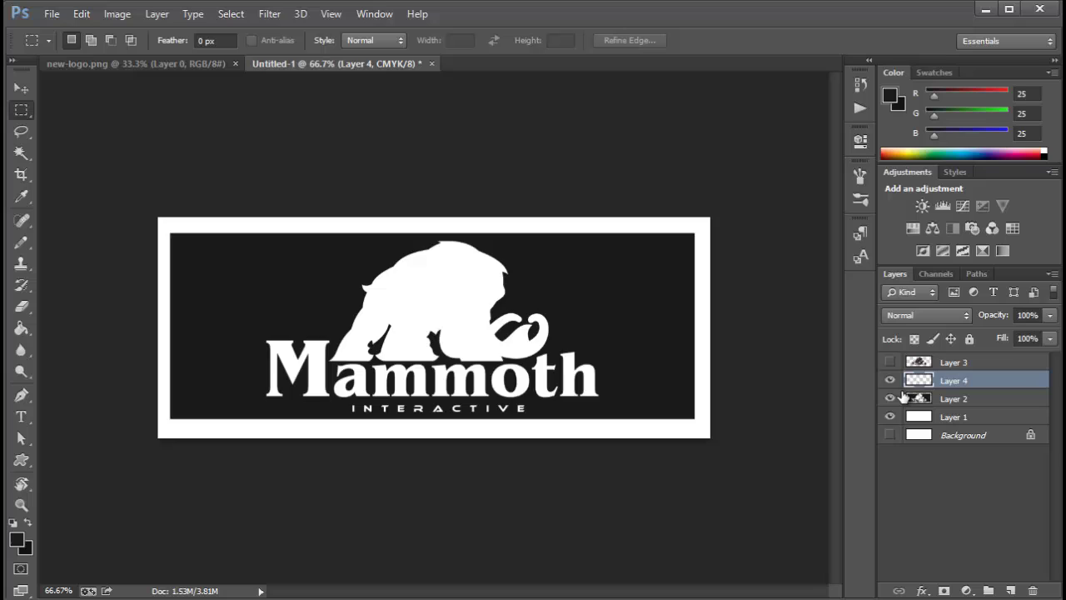
click(890, 398)
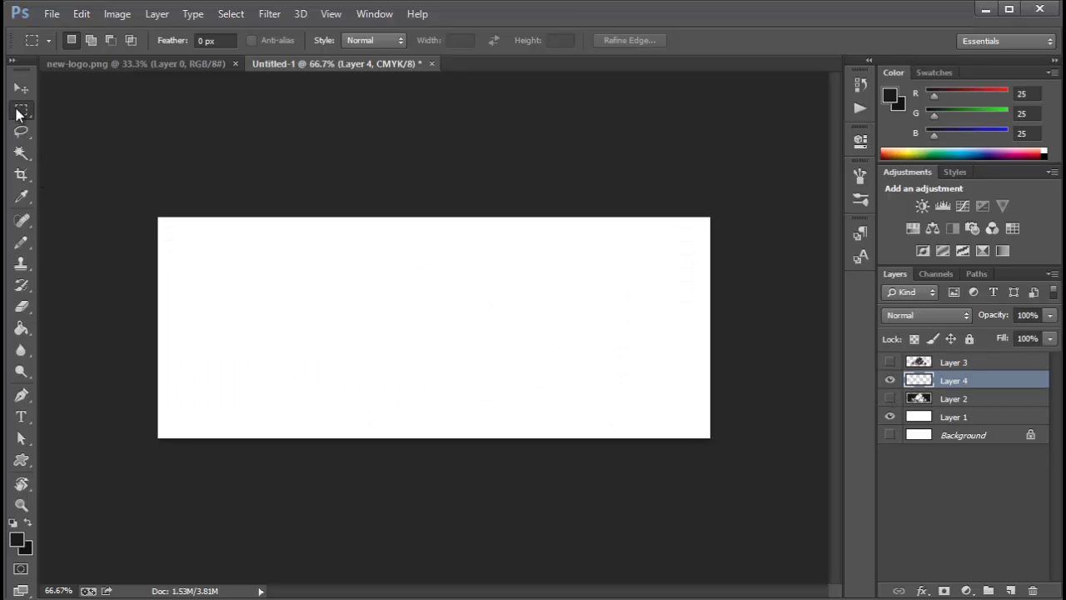
mouse_move(180, 231)
mouse_down()
mouse_move(242, 292)
mouse_move(693, 423)
mouse_up()
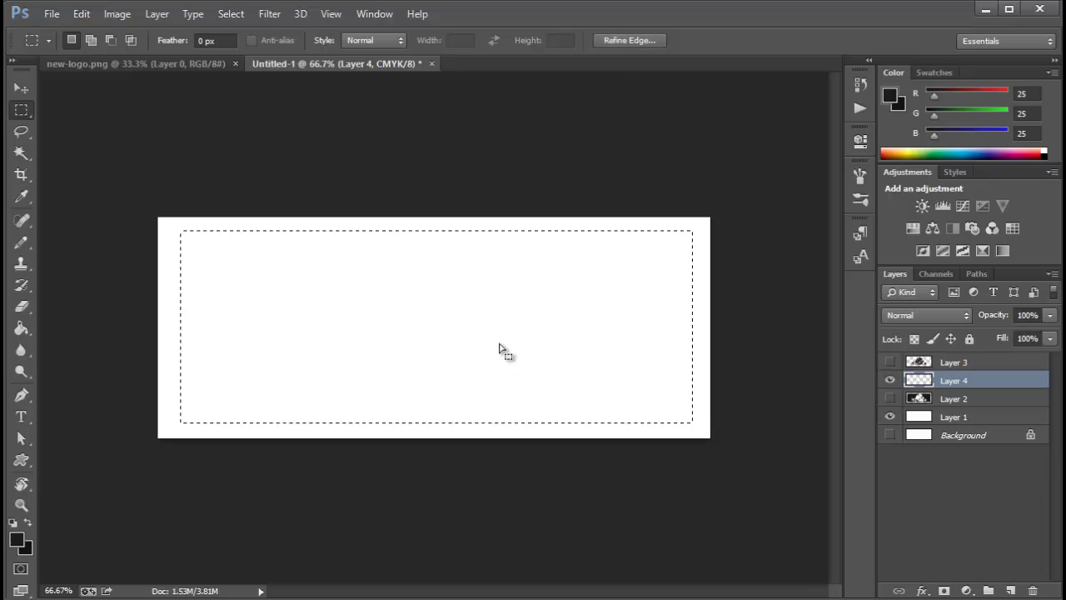
key(g)
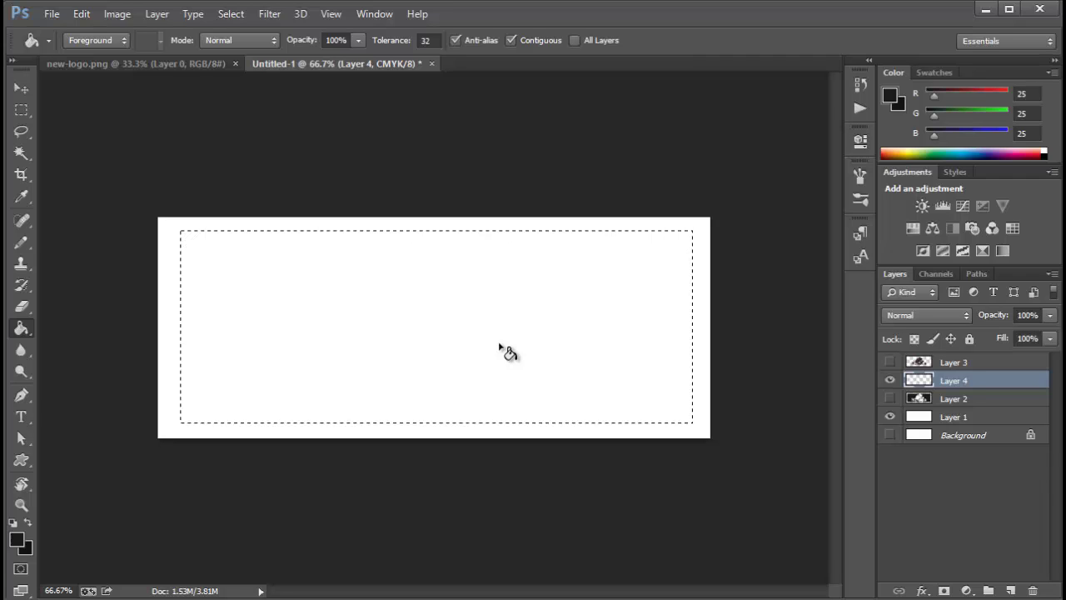
click(499, 344)
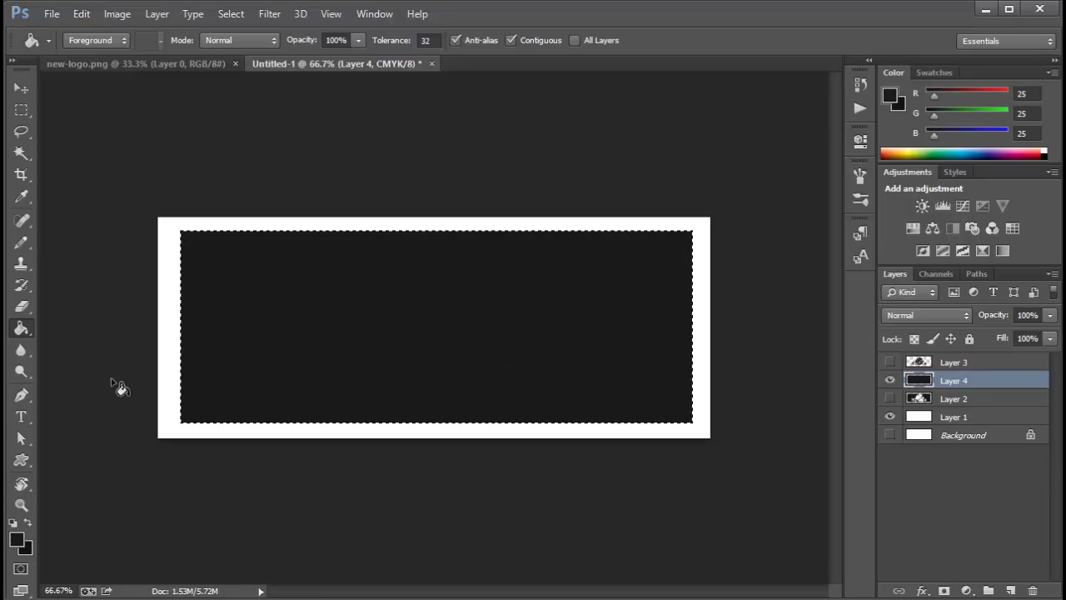
click(22, 416)
Step: Start a text line and set it to light grey e6e6e6, Bangers, 60 pt
click(246, 292)
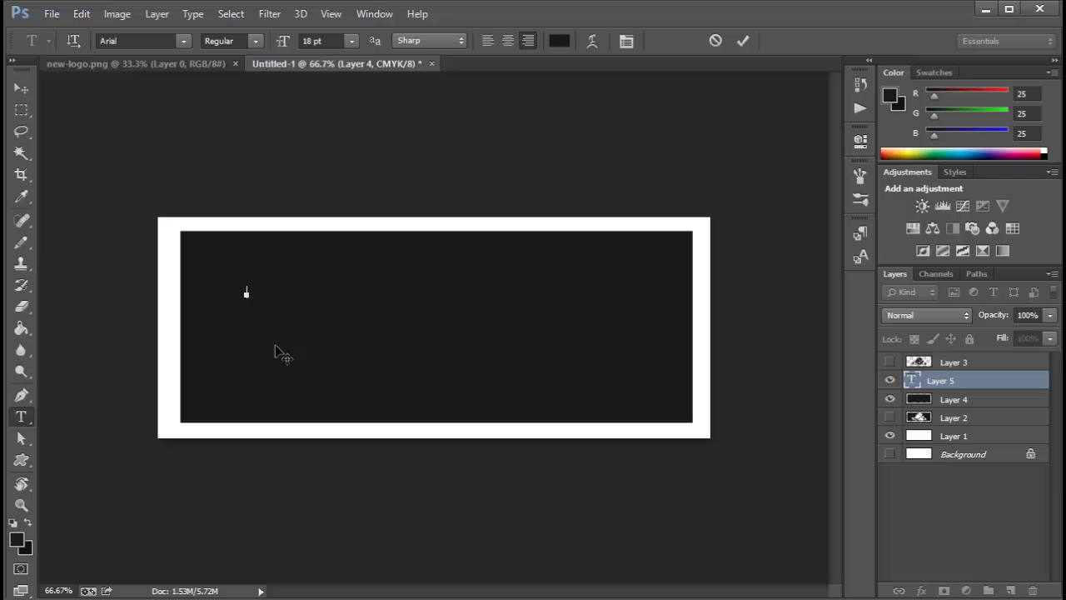
click(558, 41)
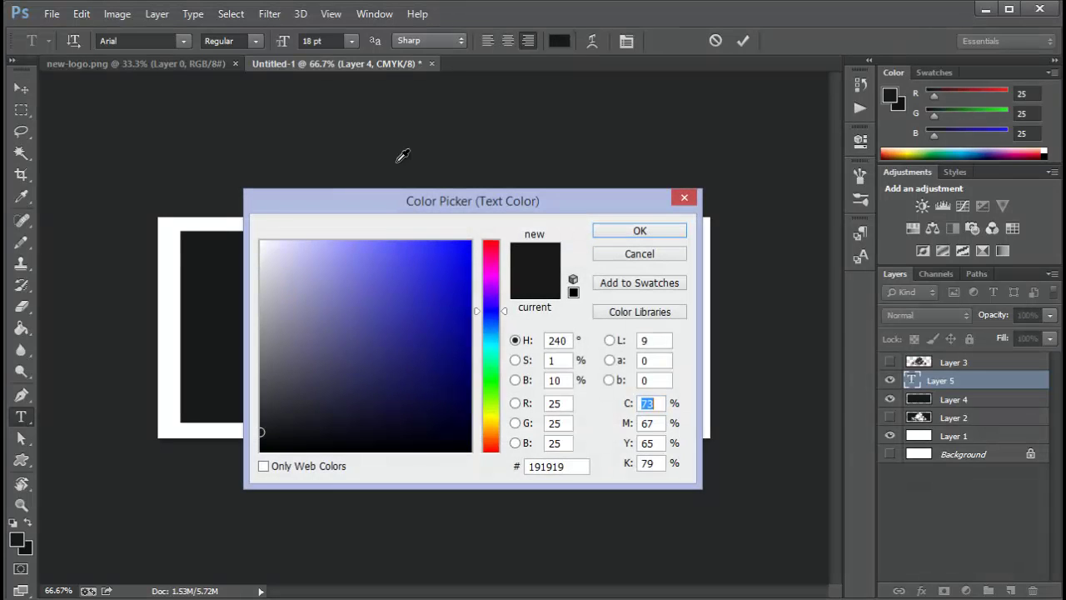
click(261, 260)
click(616, 232)
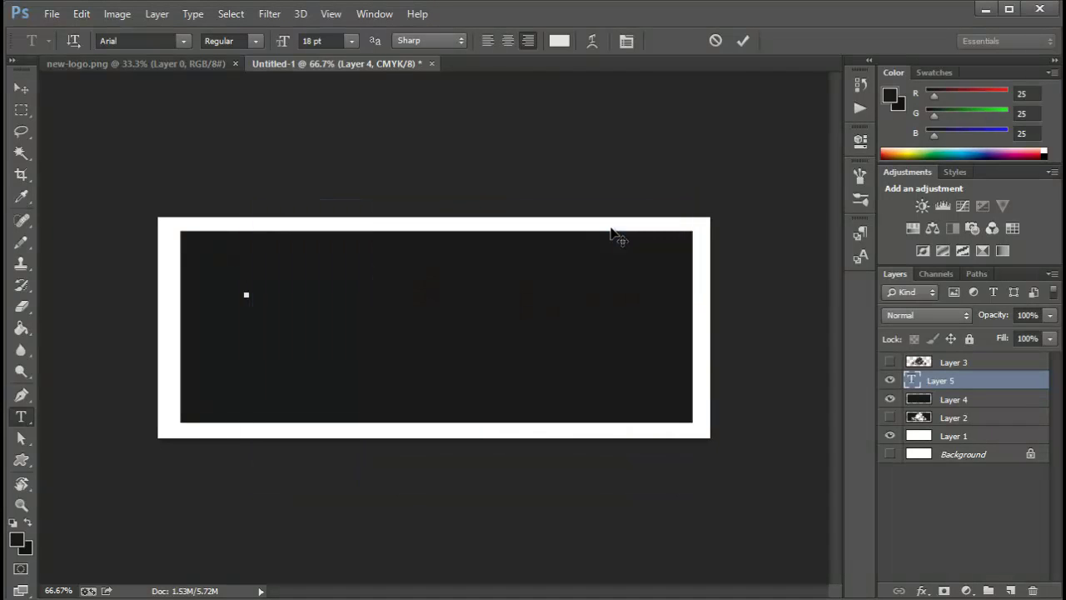
click(185, 42)
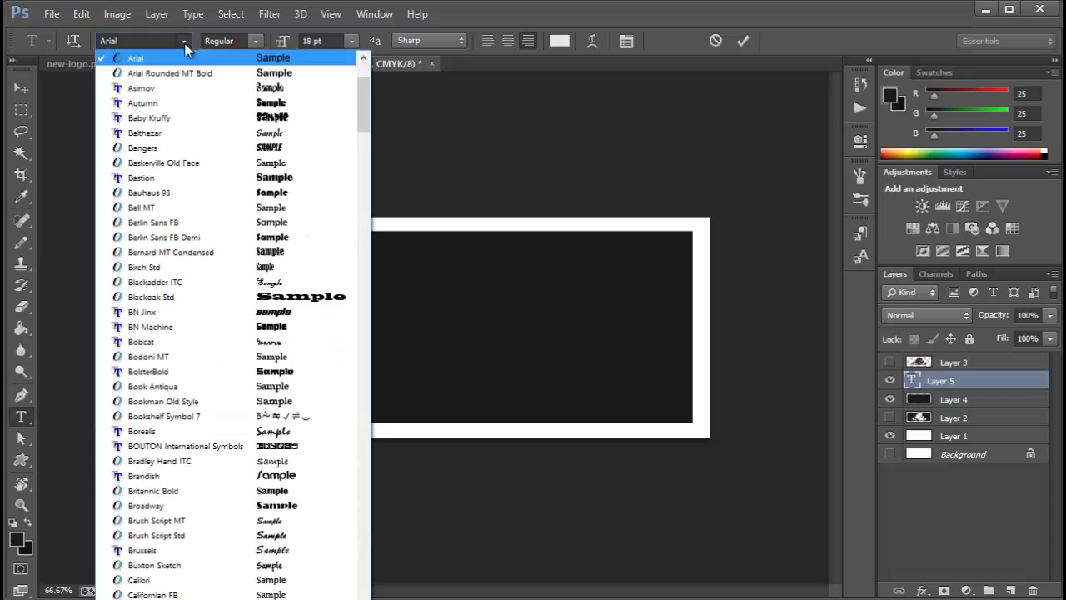
click(202, 150)
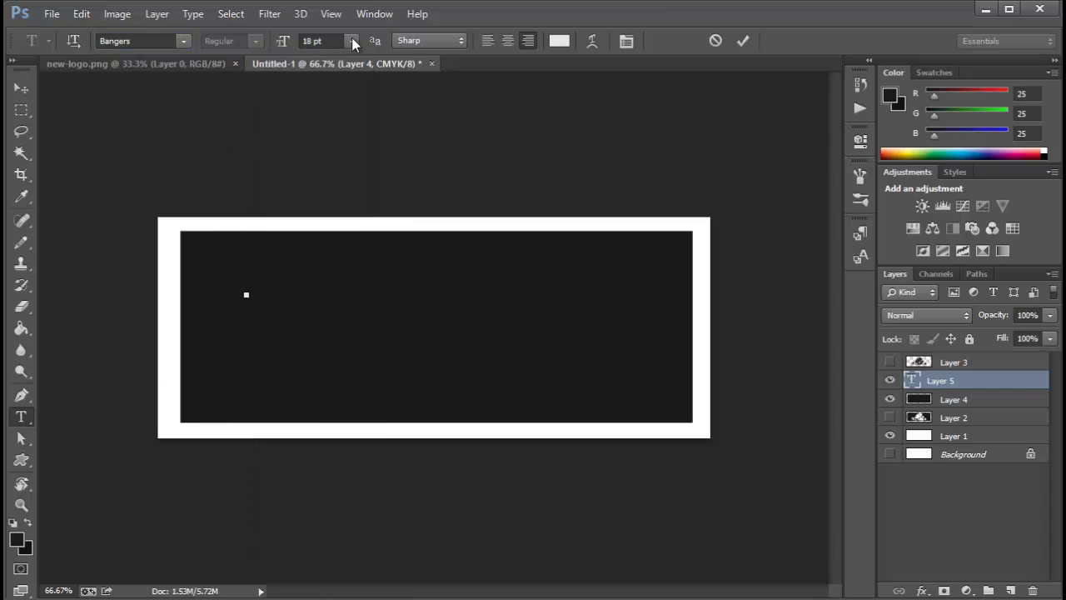
click(350, 45)
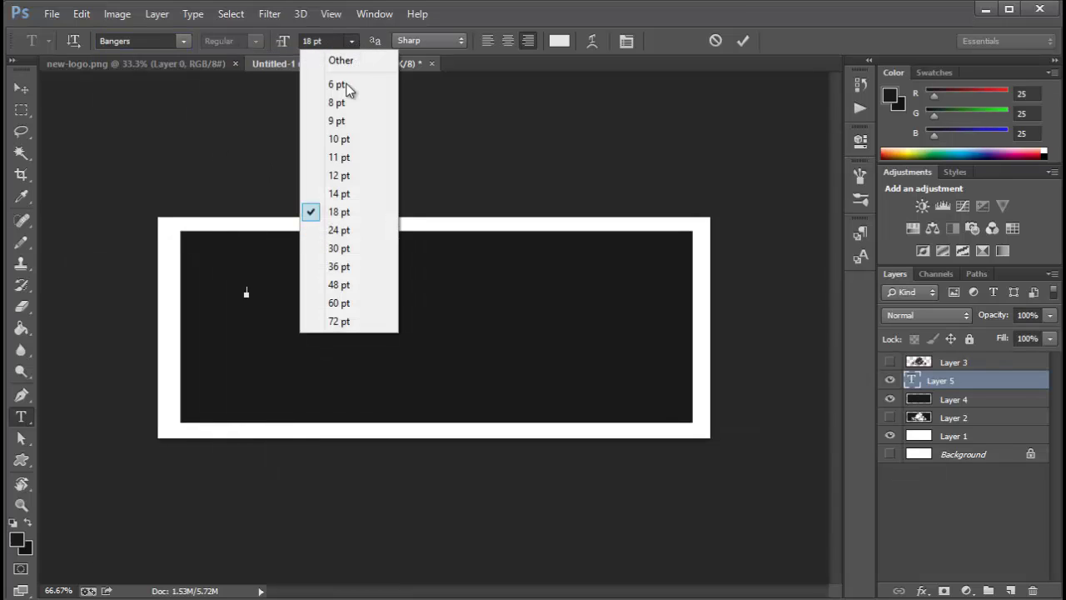
click(345, 303)
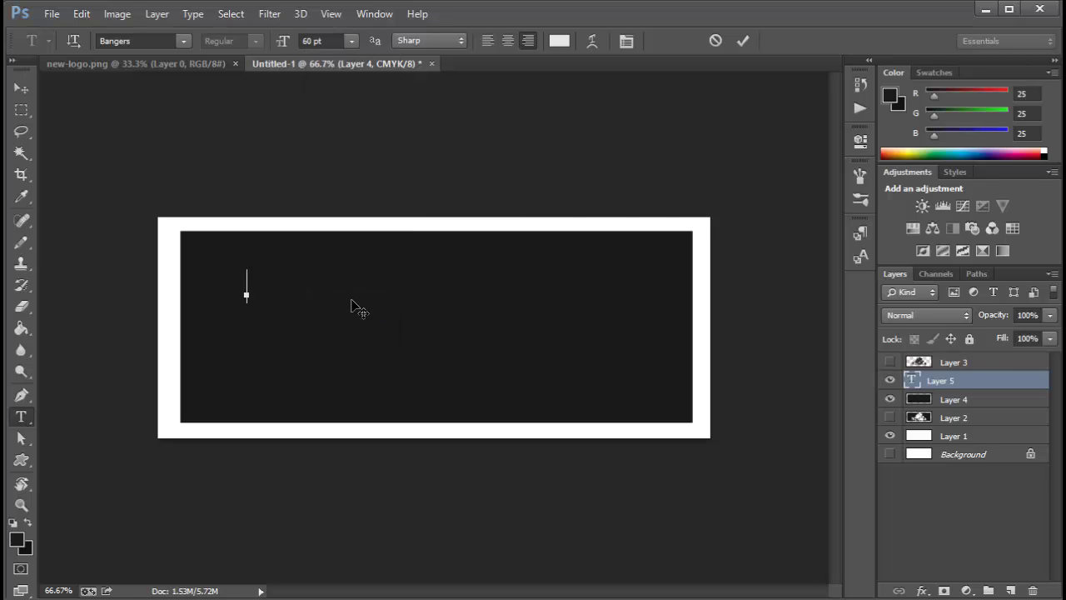
Step: Type 'LEARN TECHNOLOGY AT', move it to the box's top-left, and commit it
text(THIS IS A)
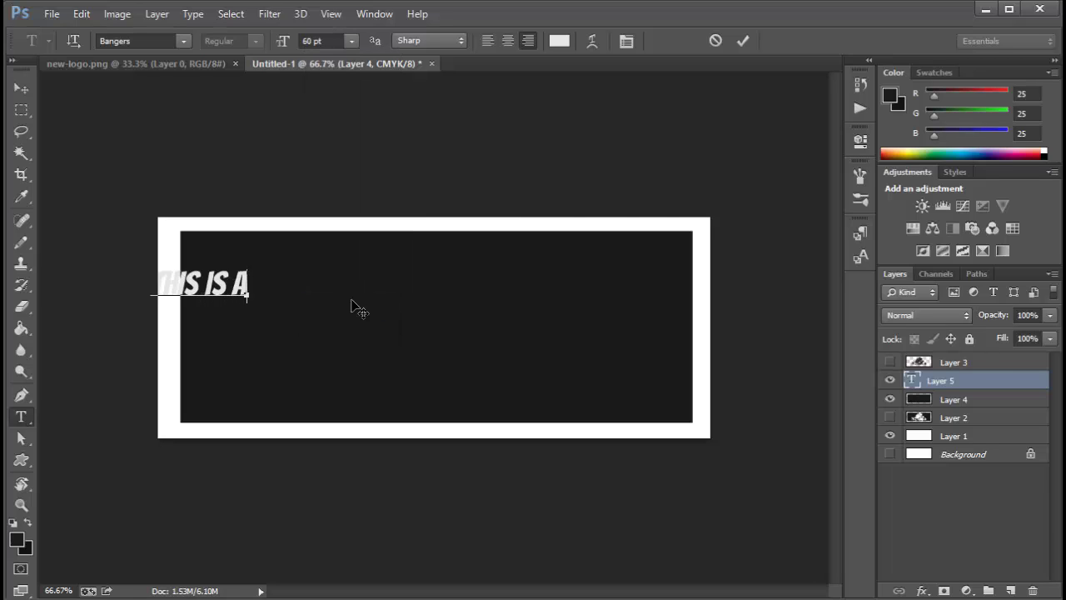
text(WESOME)
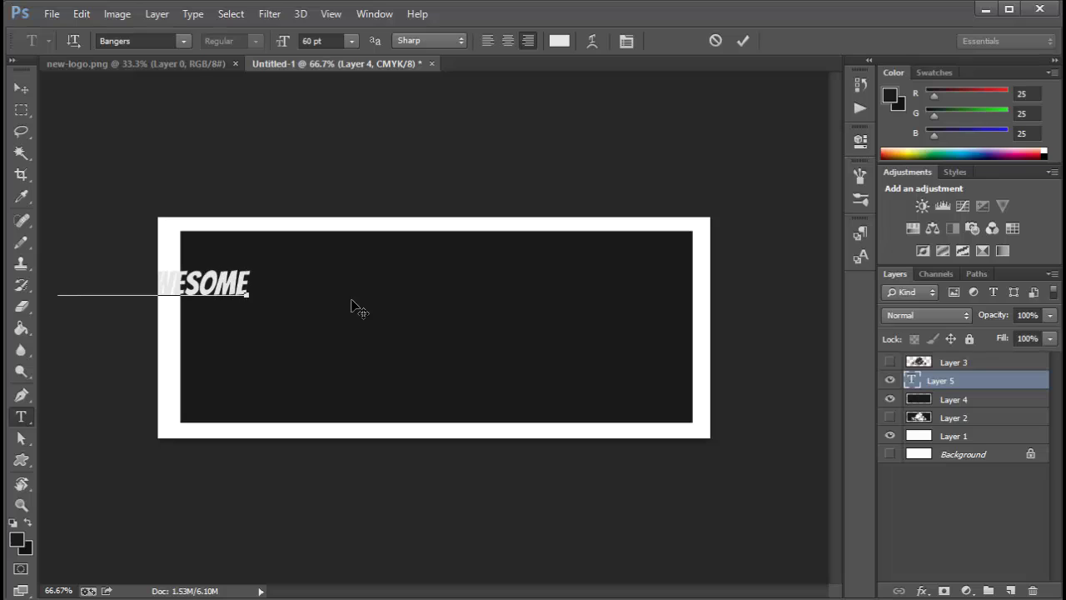
key(ctrl+a)
text(LK)
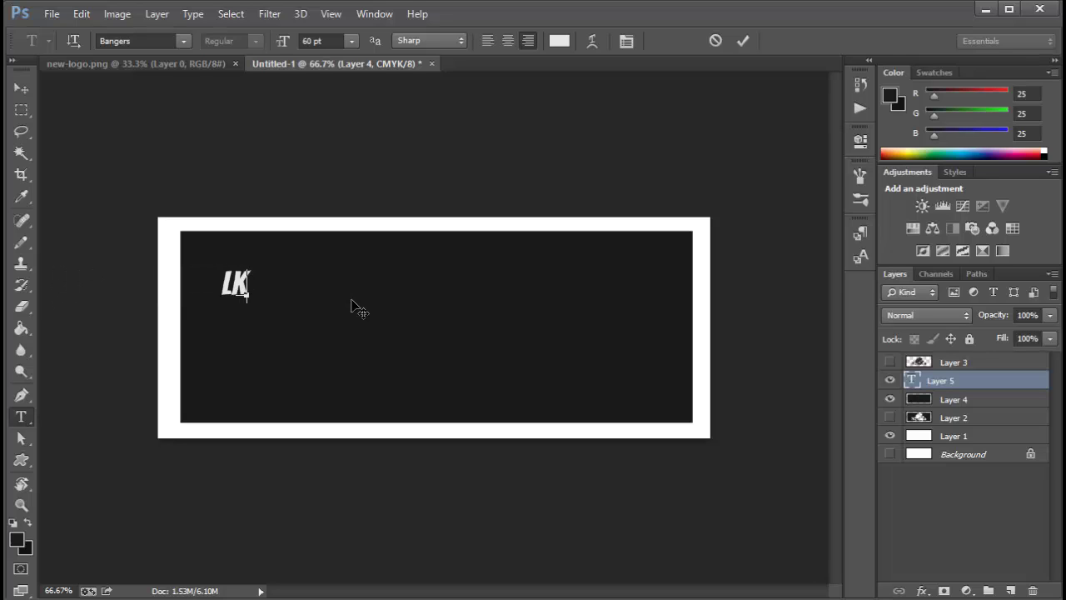
key(BackSpace)
text(EARN TECHN)
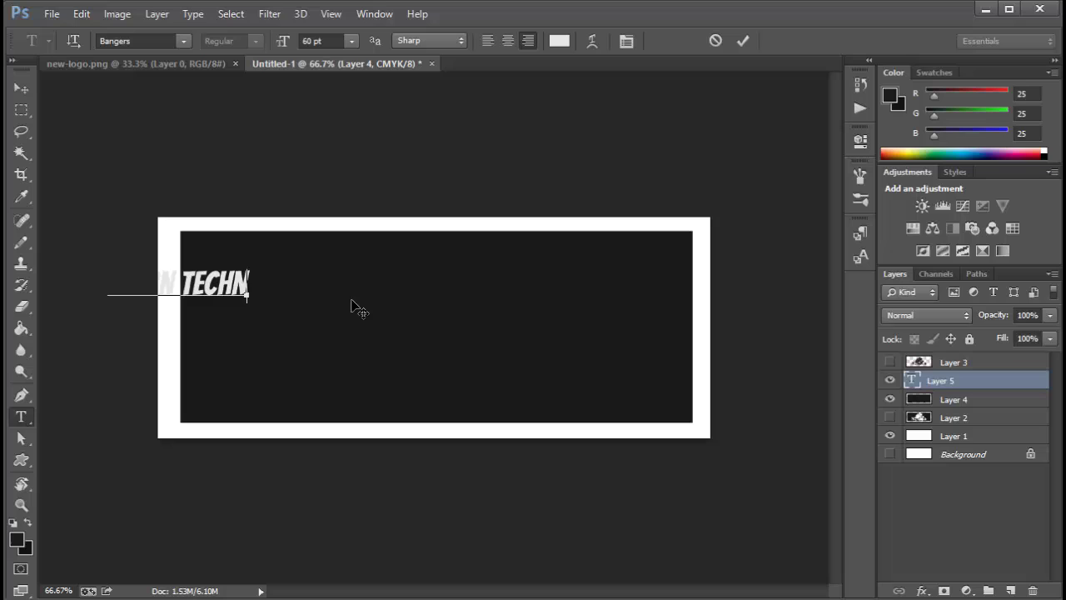
text(OLOGY AT)
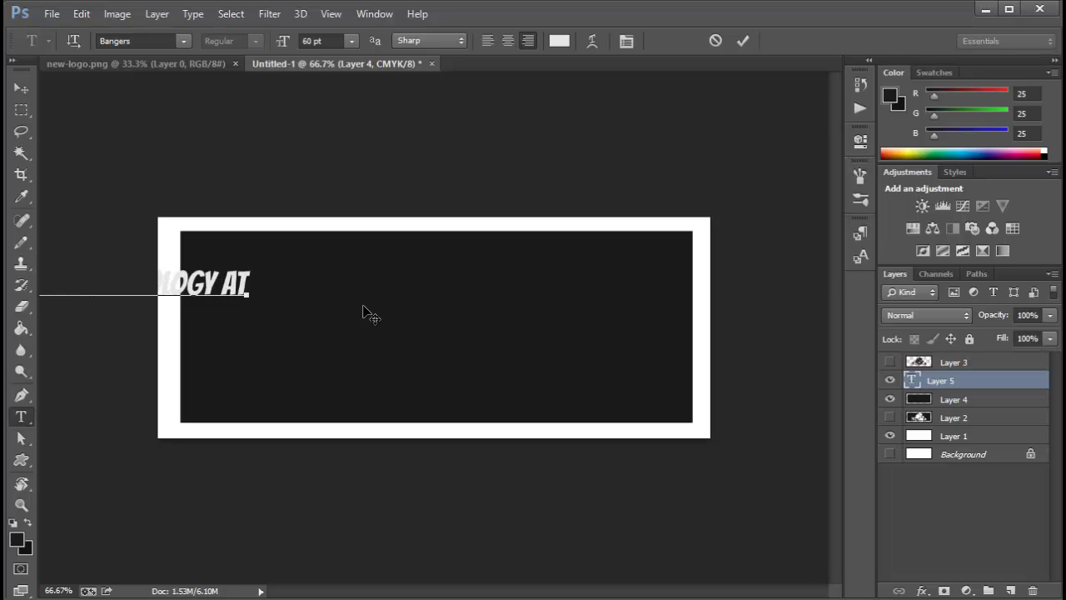
drag(363, 305, 552, 288)
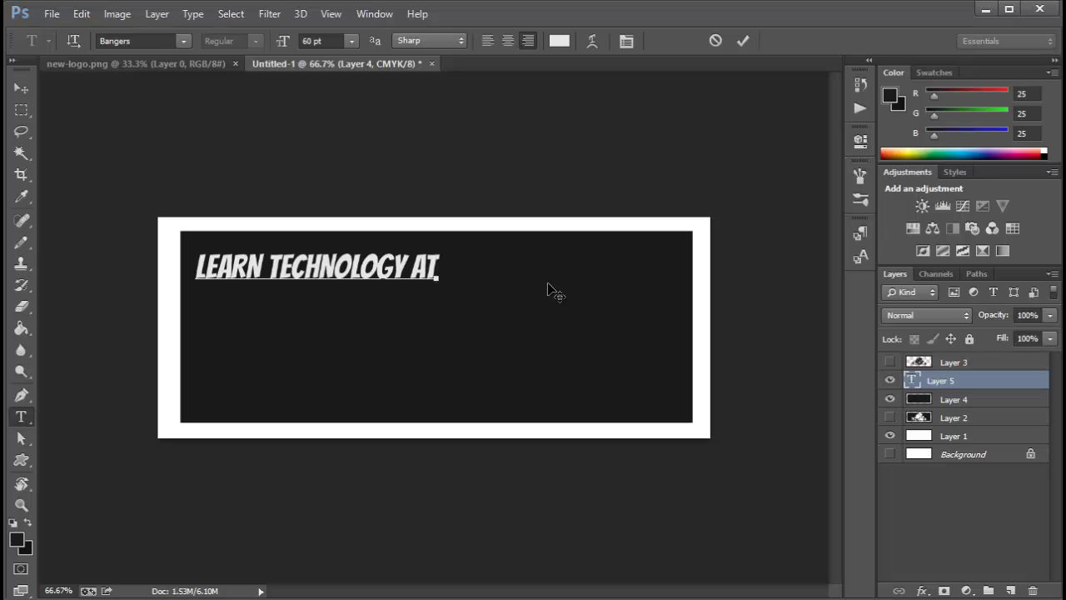
click(22, 88)
Step: Add the line 'MAMMOTH INTERACTIVE.COM' below the heading and move it right into the box
key(t)
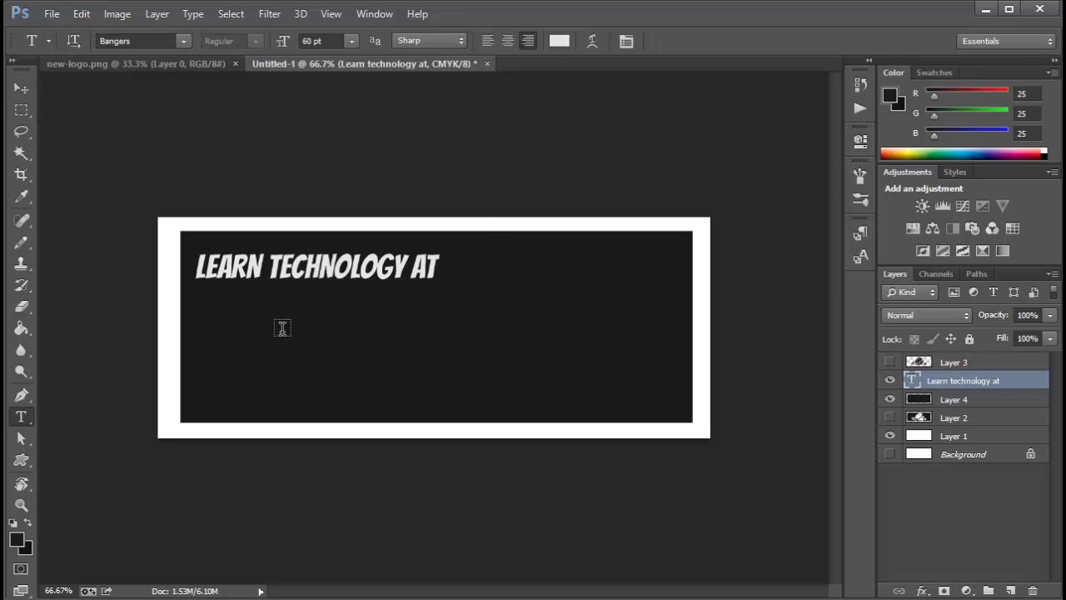
click(282, 337)
text(M)
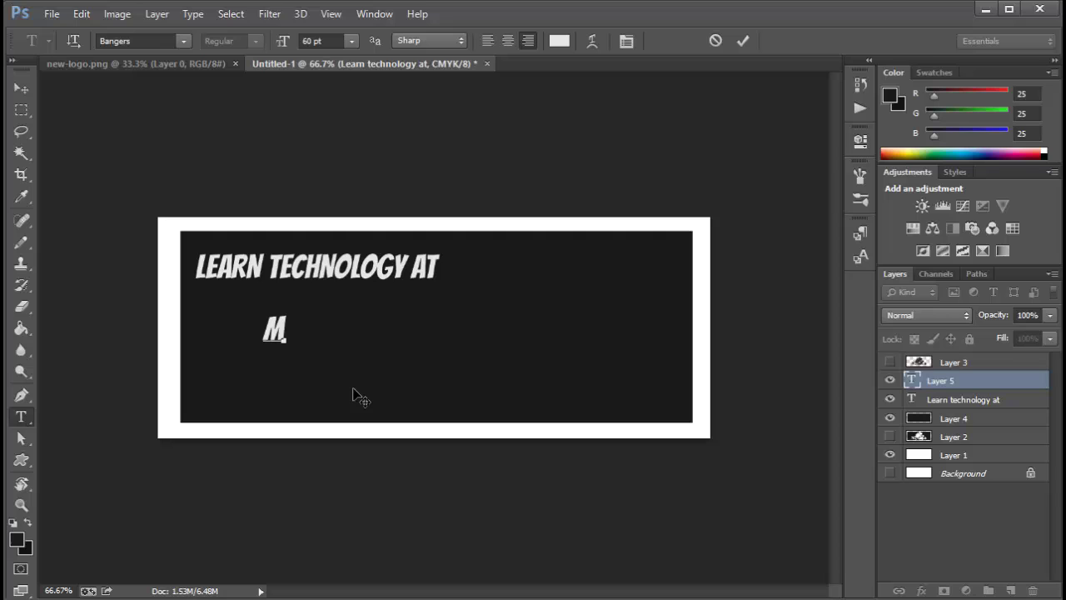
text(AMMOTH IN)
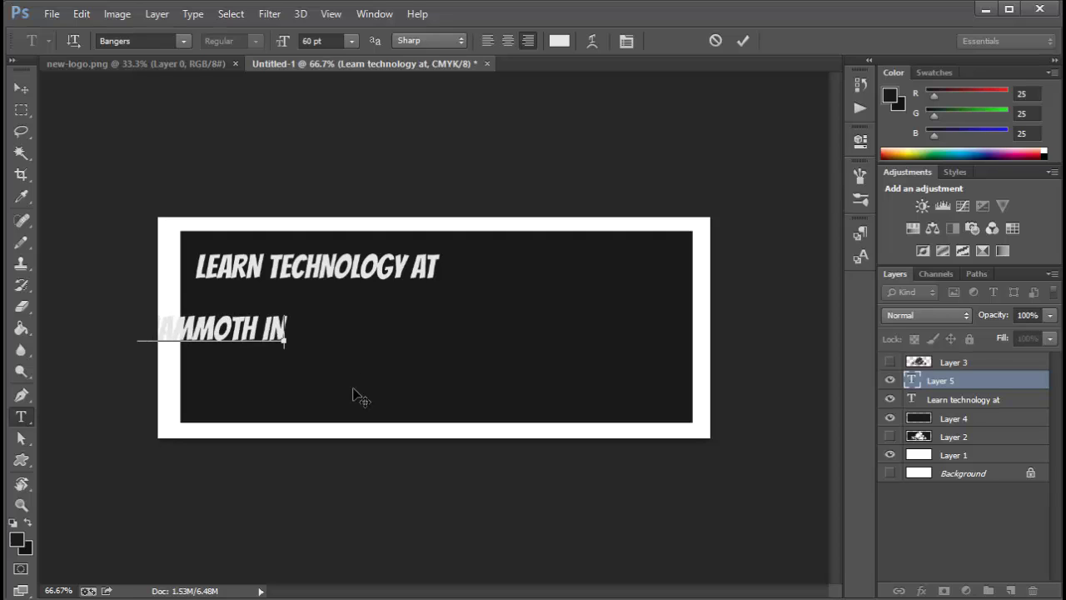
text(TERACTIVE.CO)
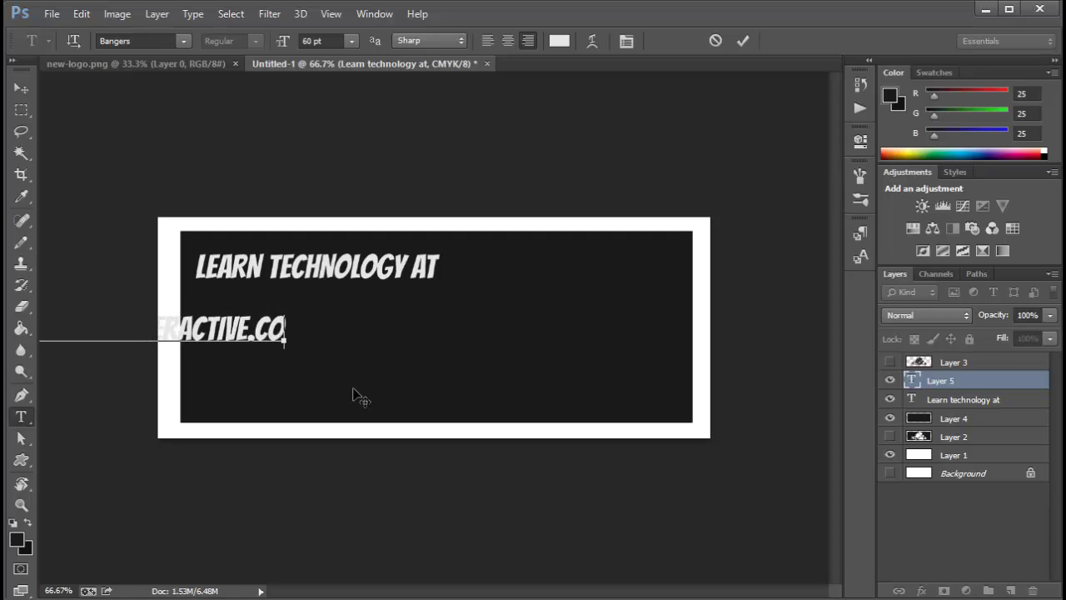
text(M)
click(21, 87)
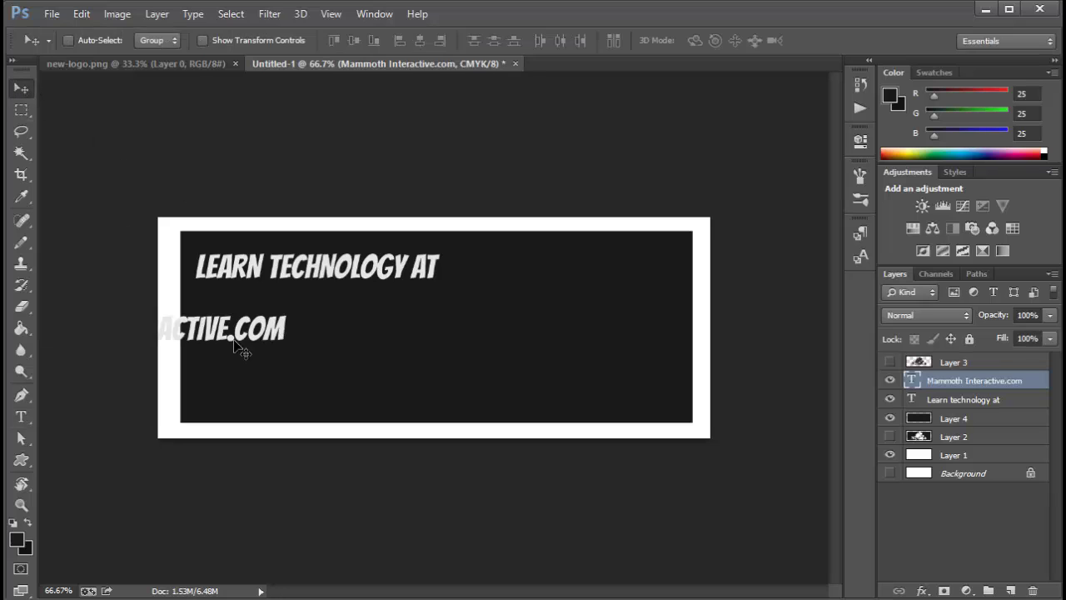
drag(234, 341, 637, 319)
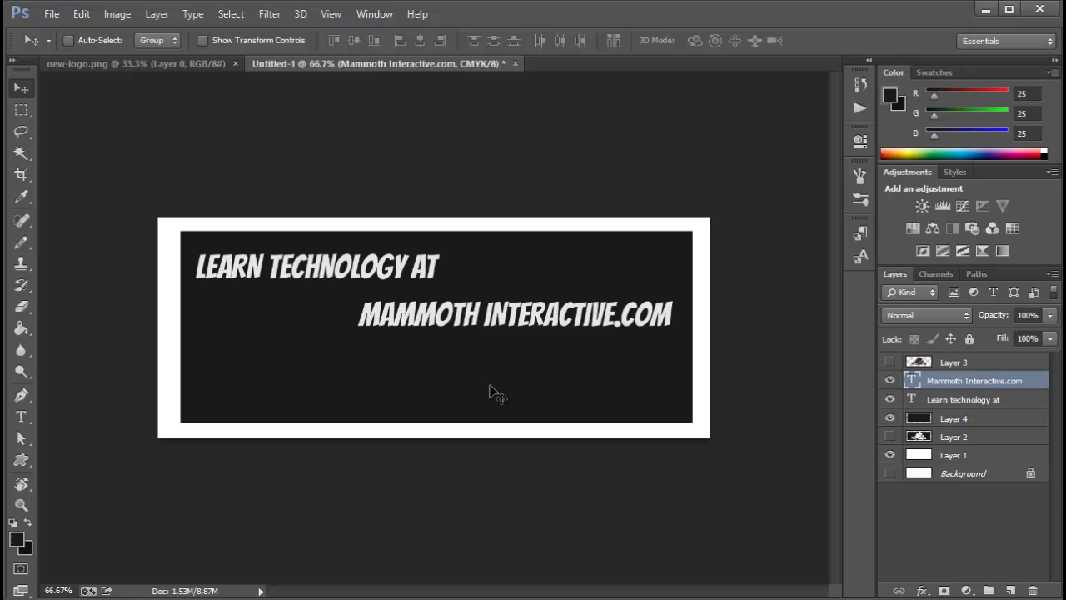
Step: Show the Layer 3 Mammoth logo, scale it to about 44%, and place it bottom-right
click(919, 362)
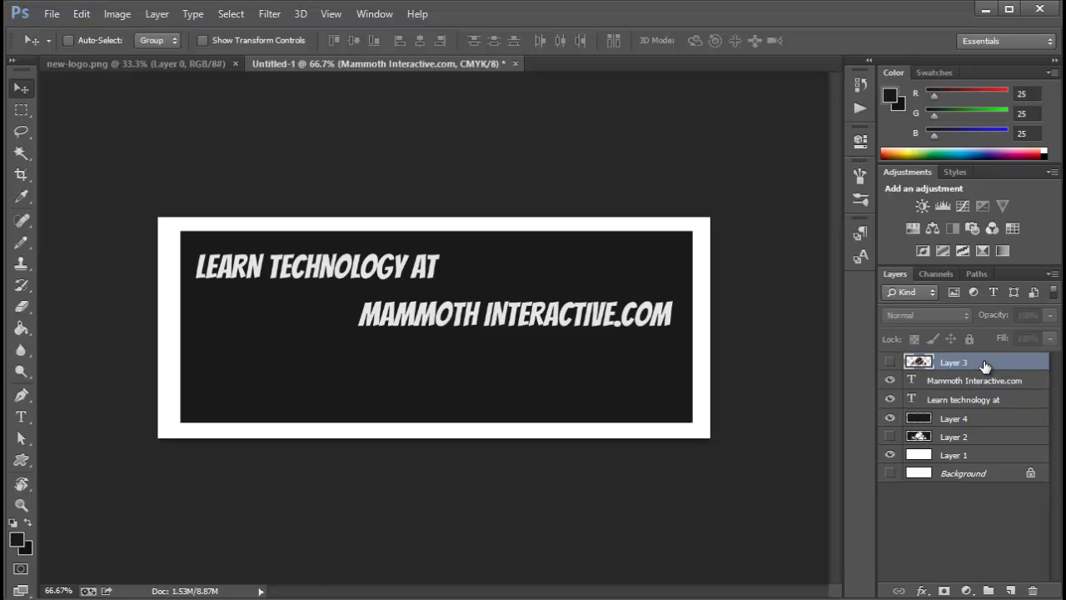
click(890, 361)
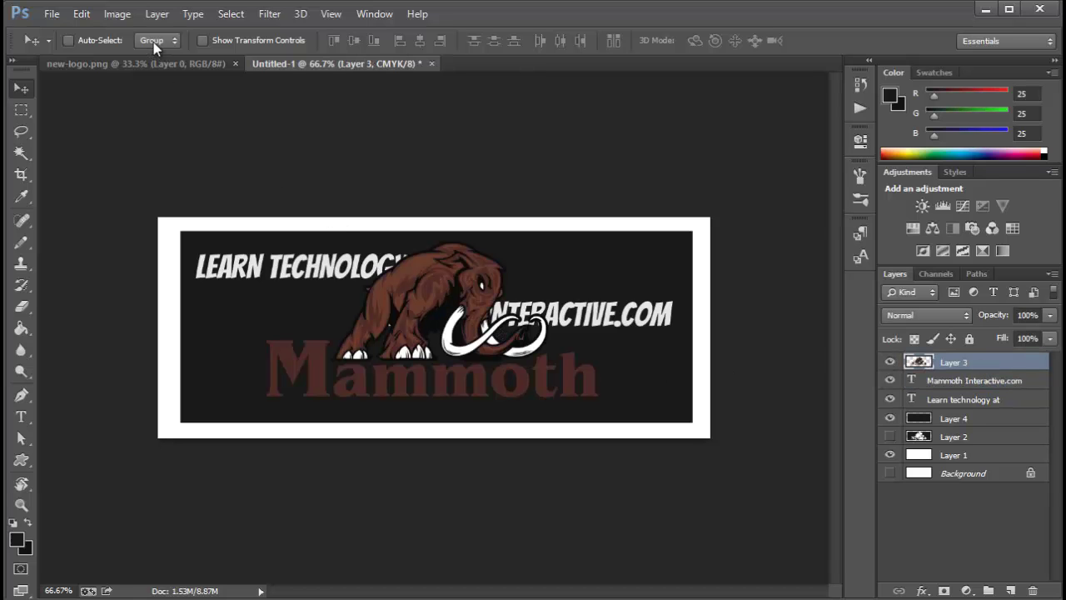
click(79, 14)
mouse_move(166, 336)
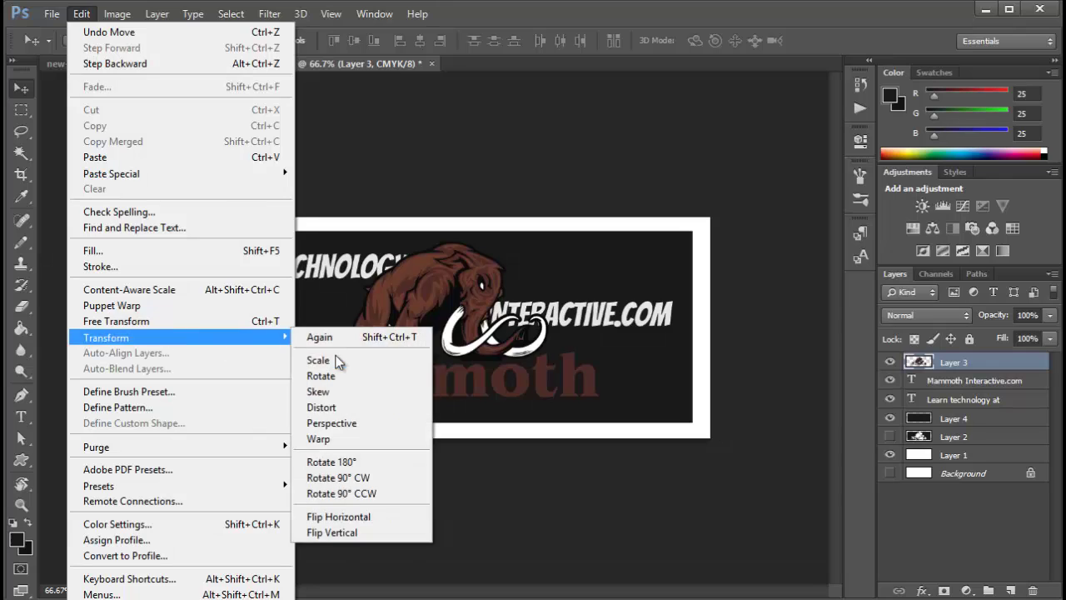
click(317, 356)
drag(568, 264, 425, 330)
drag(336, 367, 573, 373)
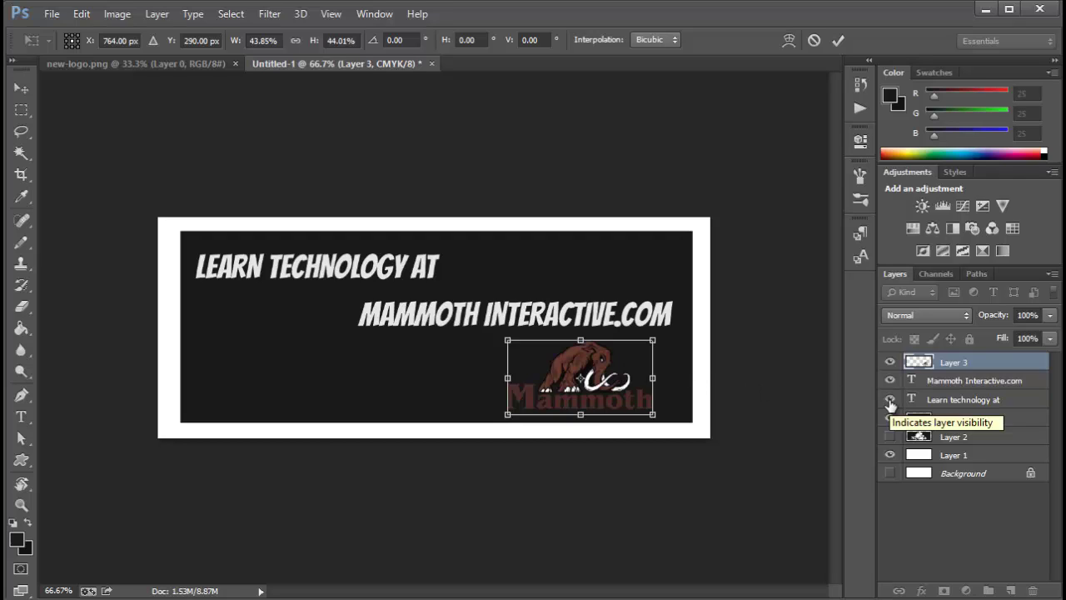
key(Return)
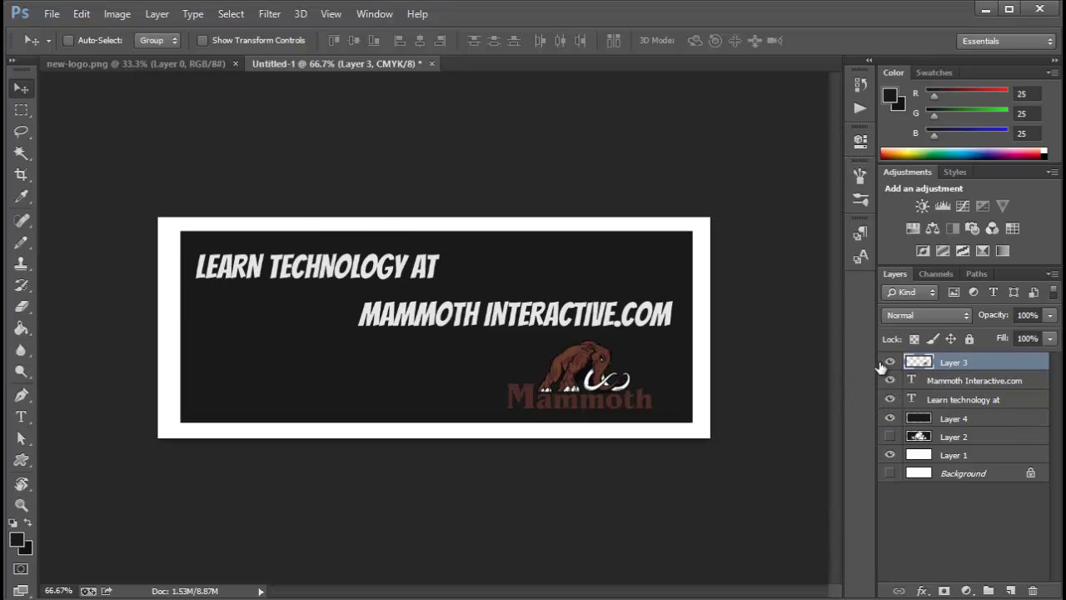
Step: Hide both caption text layers and the dark box (Layer 4), and zoom in on the logo
click(889, 380)
click(889, 399)
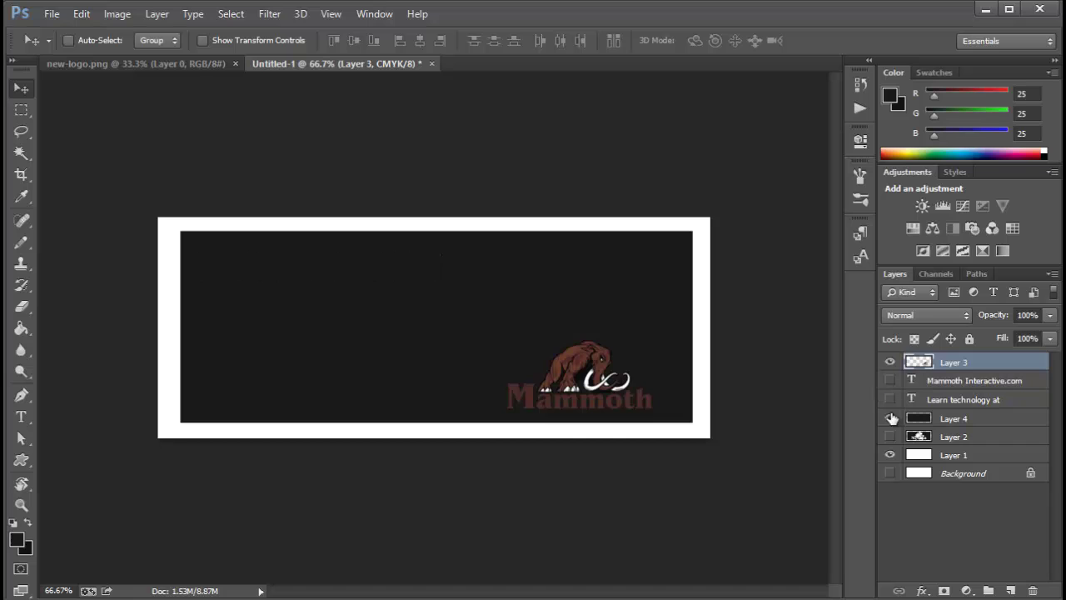
click(889, 418)
scroll(656, 412, up, 5)
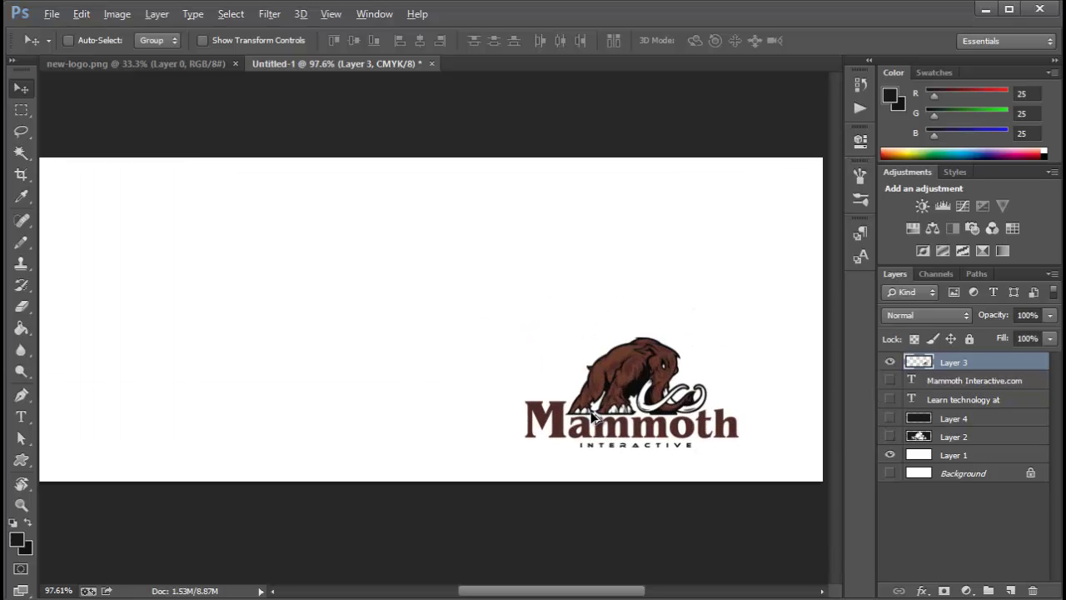
scroll(656, 447, up, 1)
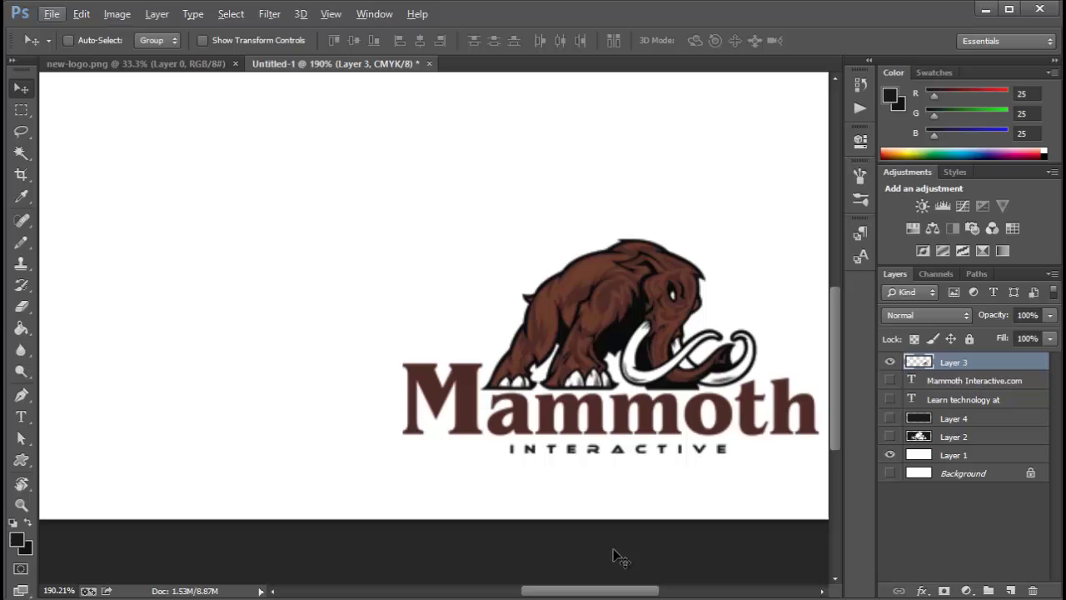
drag(631, 593, 654, 593)
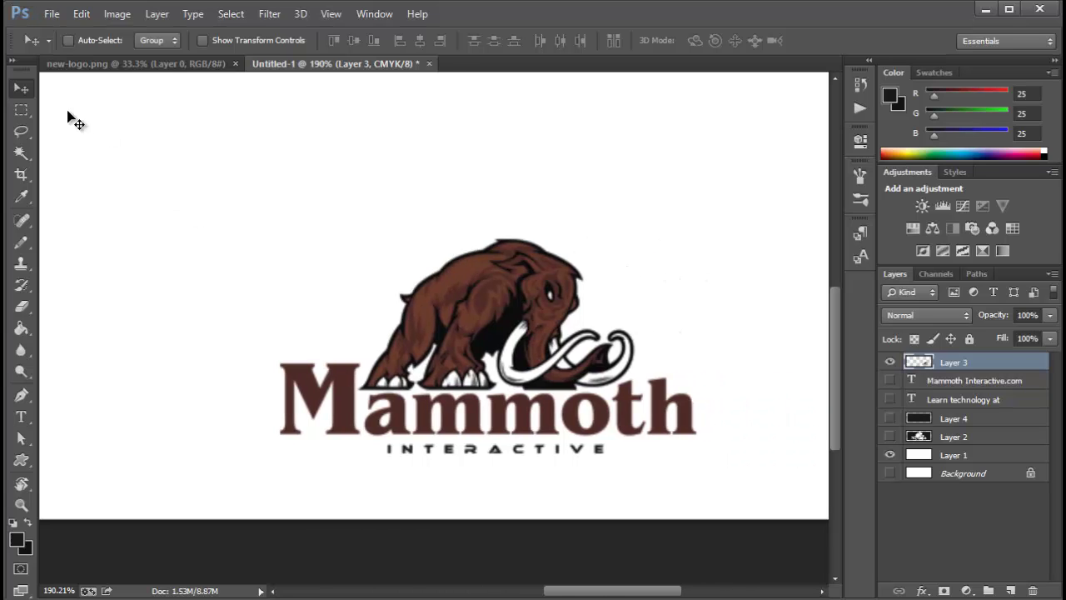
Step: Delete the M of the Mammoth wordmark with a rectangular marquee selection
click(21, 109)
drag(242, 355, 354, 473)
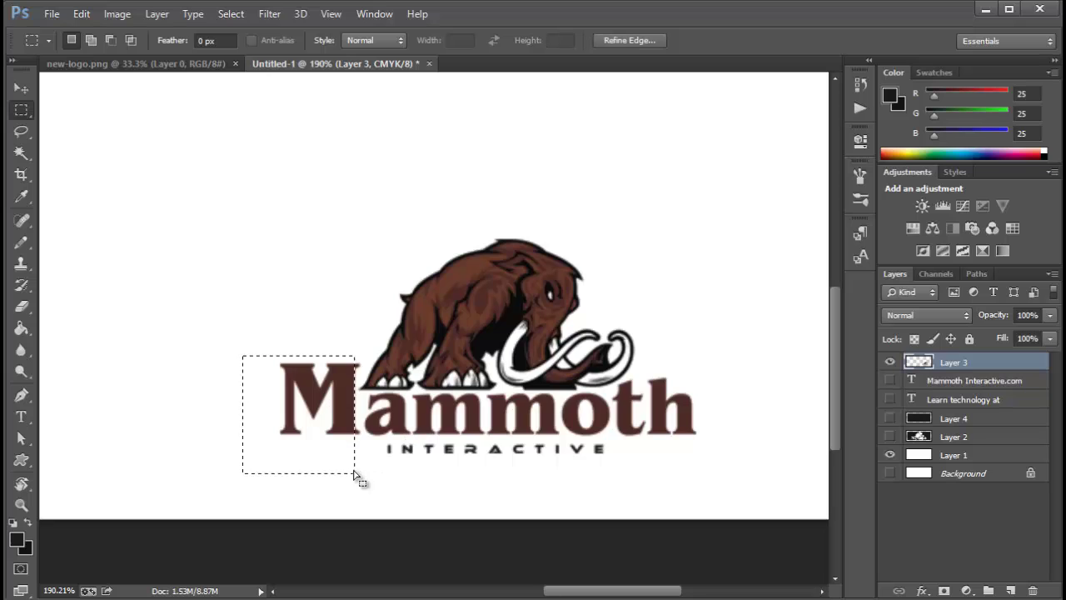
key(Delete)
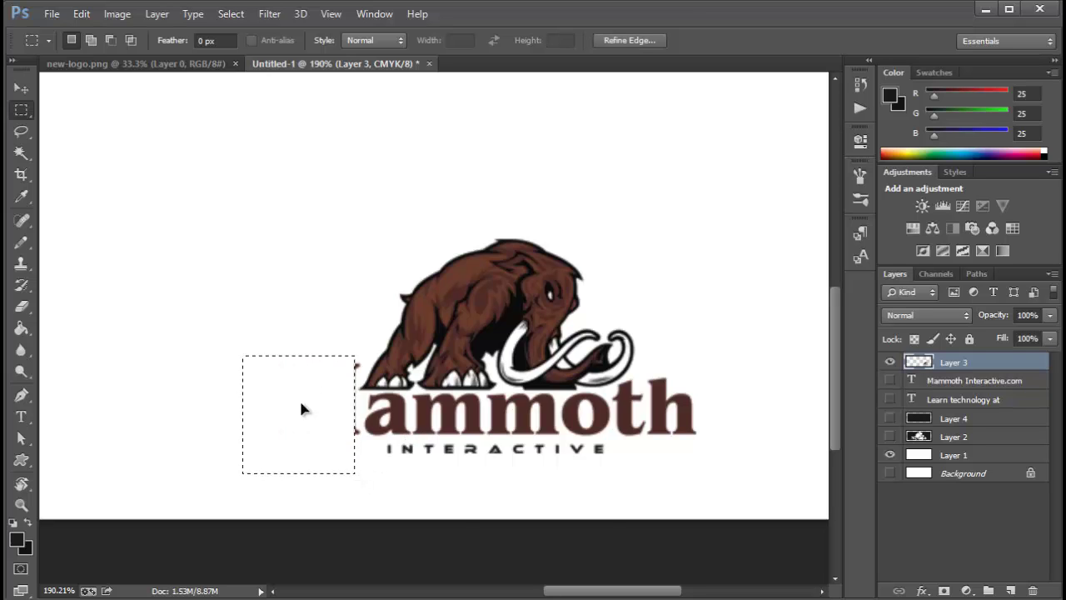
mouse_move(299, 398)
mouse_down()
mouse_move(570, 458)
mouse_move(264, 426)
mouse_up()
click(333, 424)
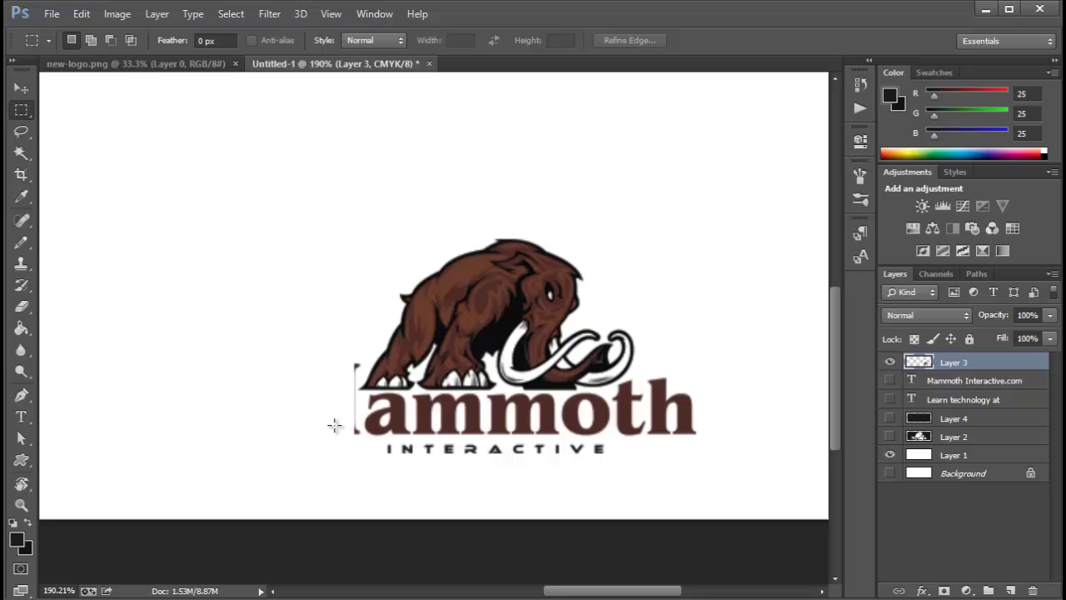
Step: Delete the rest of the wordmark, INTERACTIVE and the leftover brown fragments, then deselect
mouse_move(346, 405)
mouse_down()
mouse_move(300, 410)
mouse_move(340, 393)
mouse_move(641, 463)
mouse_move(742, 472)
mouse_up()
key(Delete)
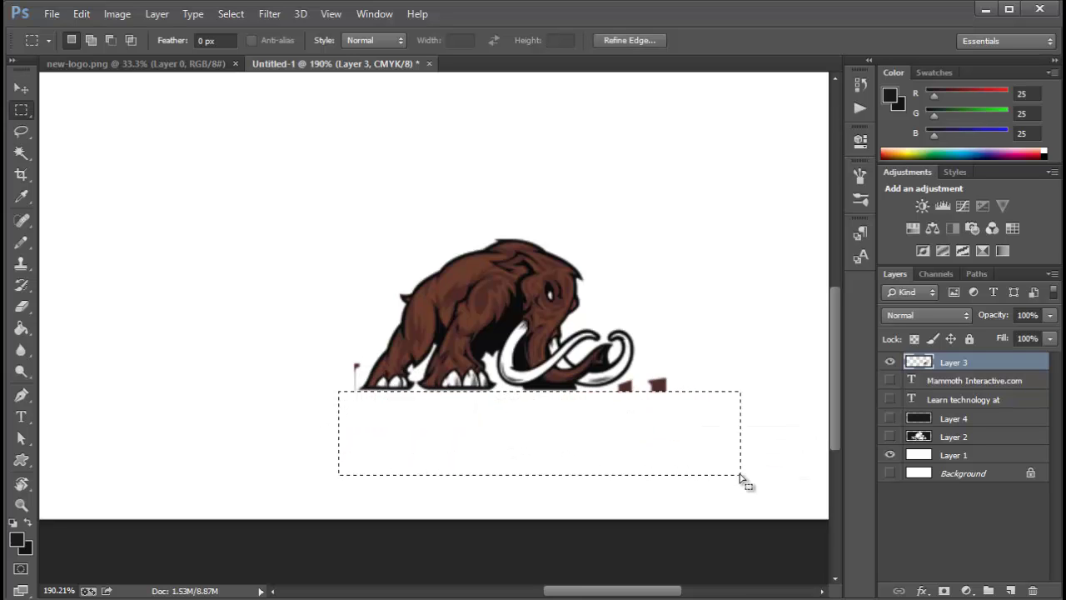
drag(307, 350, 354, 389)
drag(704, 400, 635, 394)
key(Delete)
key(Delete)
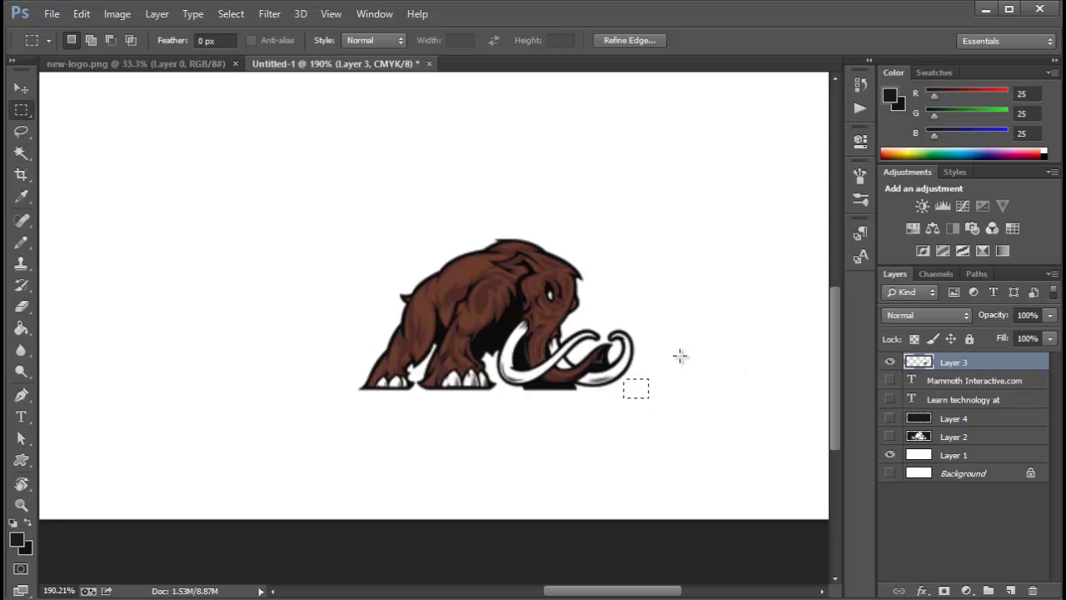
key(ctrl+d)
Step: Show both caption layers and the dark box again, then move the mammoth down-right onto the box's bottom edge
click(890, 381)
click(891, 399)
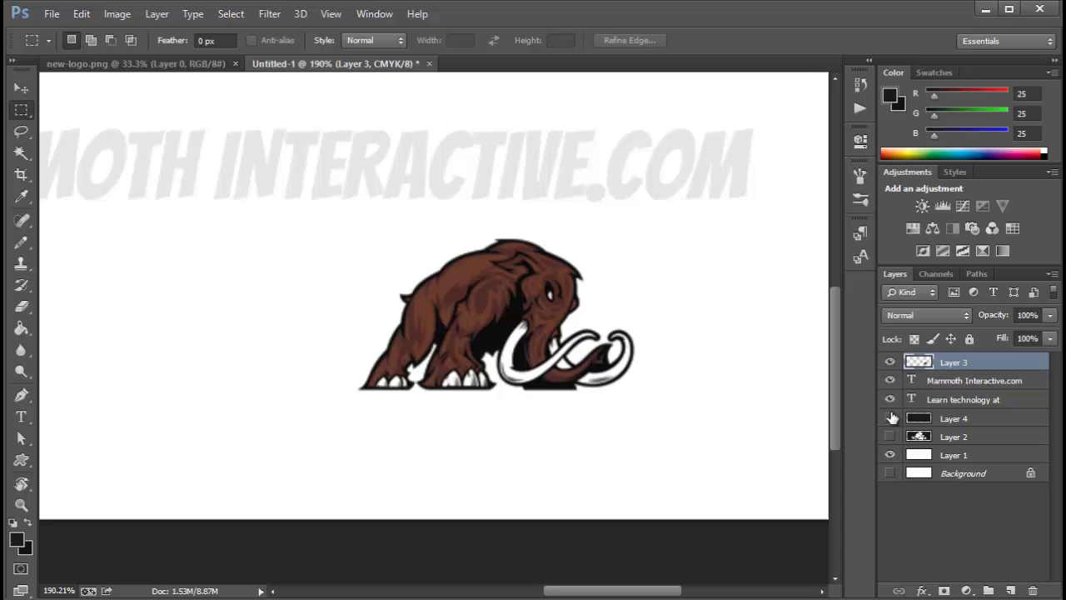
click(890, 418)
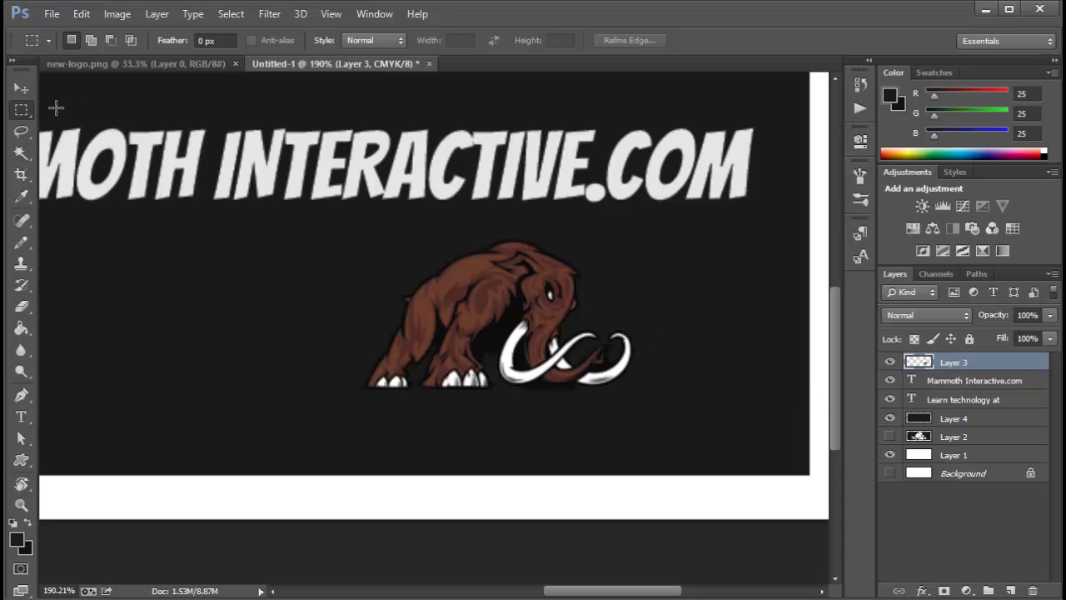
click(21, 88)
drag(504, 331, 613, 406)
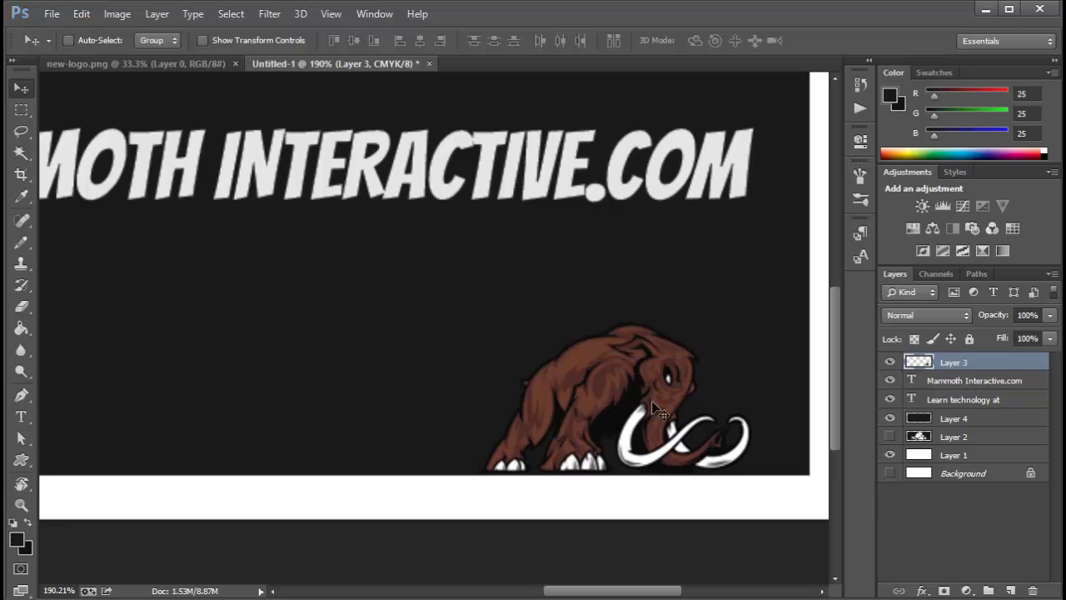
Step: Zoom out, hide both caption layers, and delete the text selection from Layer 4 as white cutouts
scroll(580, 302, down, 5)
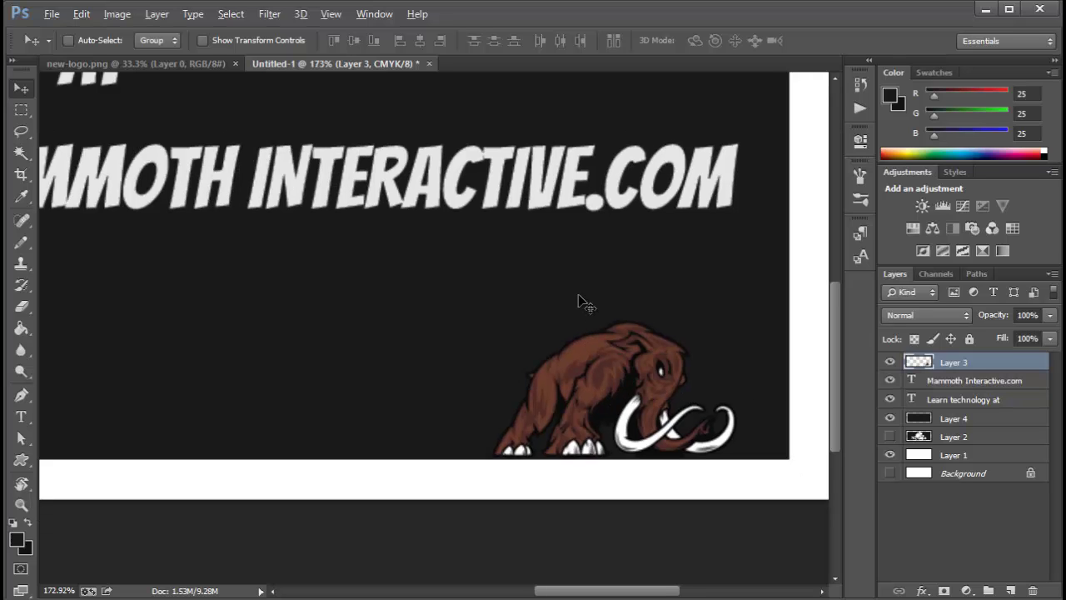
scroll(580, 302, down, 1)
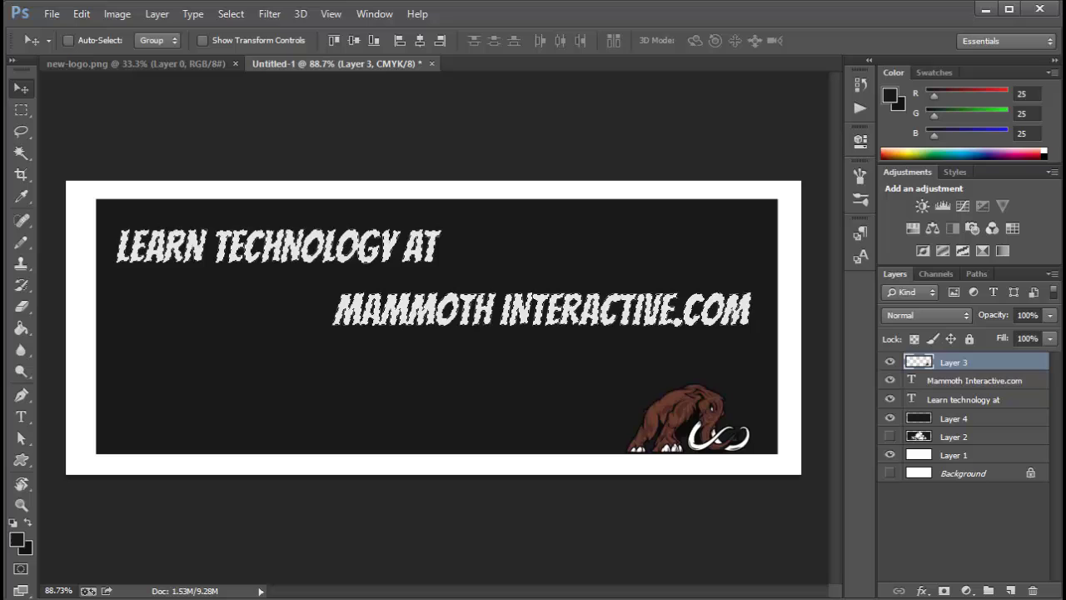
click(890, 399)
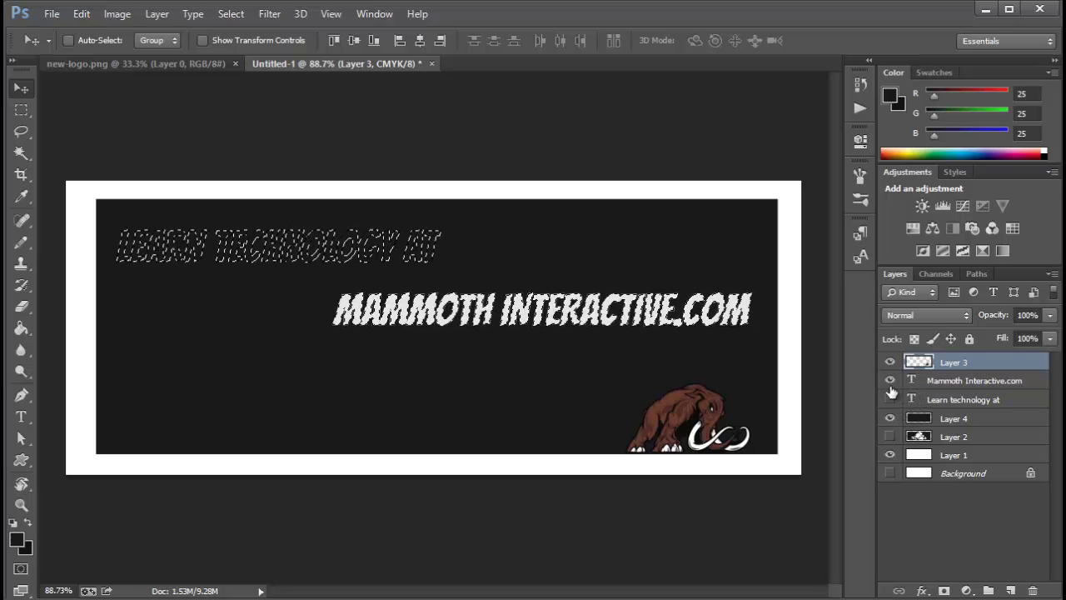
click(889, 380)
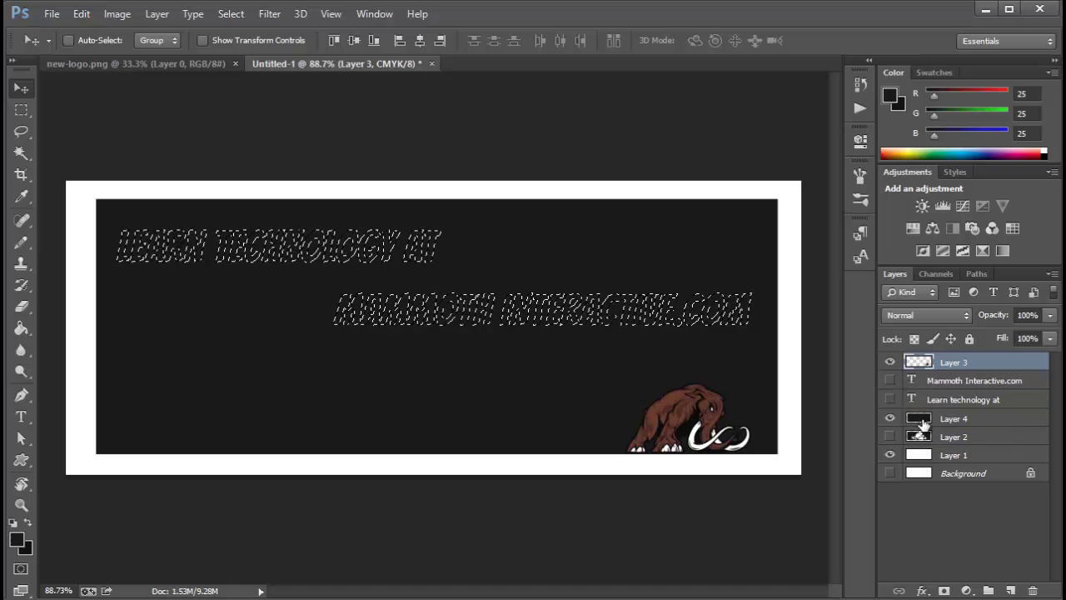
click(928, 420)
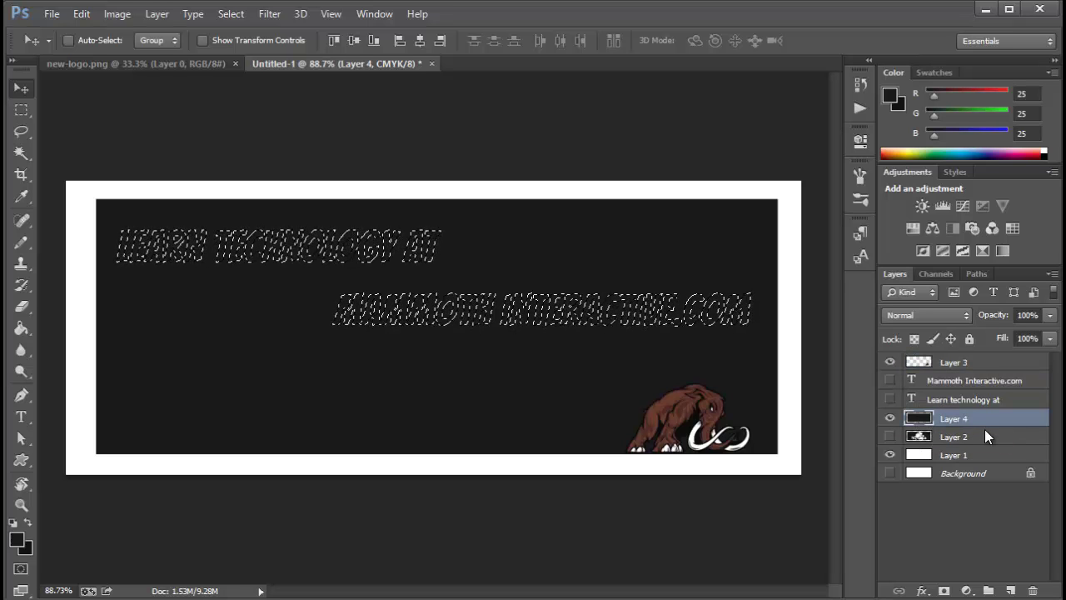
key(ctrl+BackSpace)
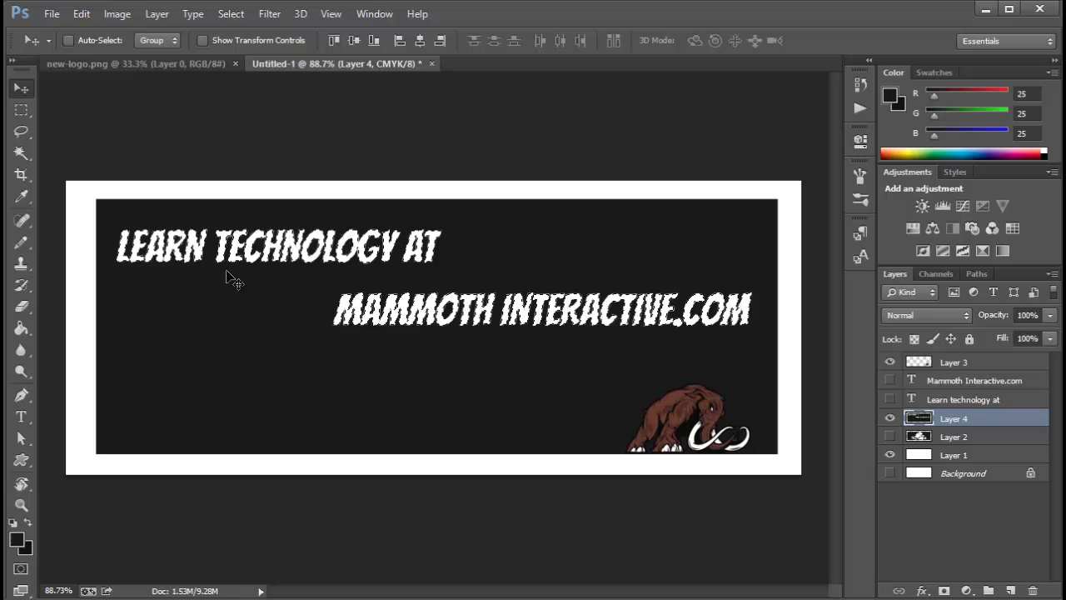
Step: Load the mammoth outline, clear the white silhouette from the dark box, then show Layer 3's brown mammoth again
ctrl+click(916, 361)
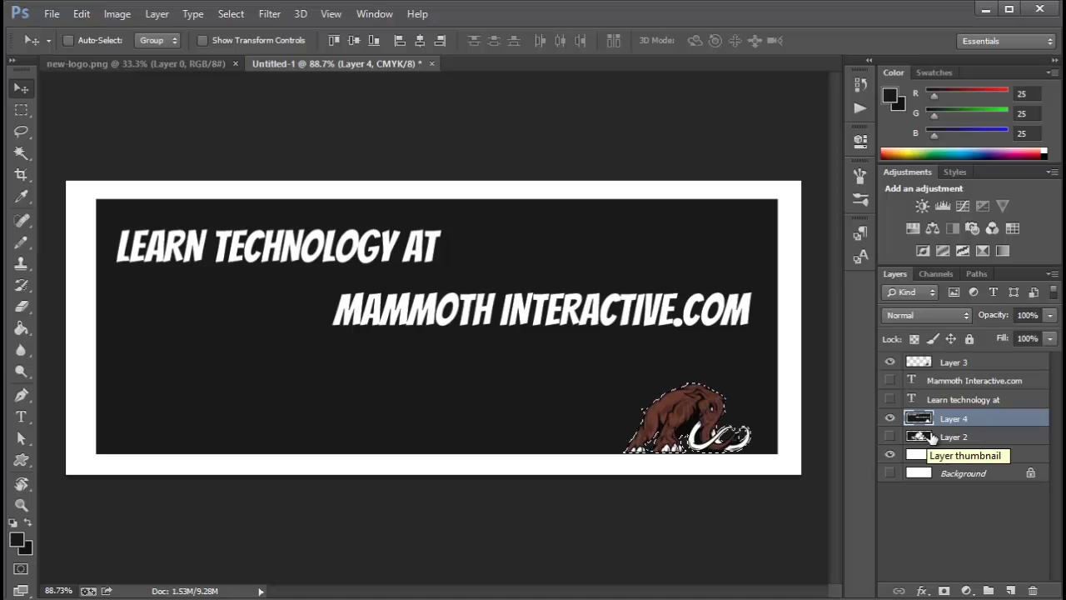
click(889, 361)
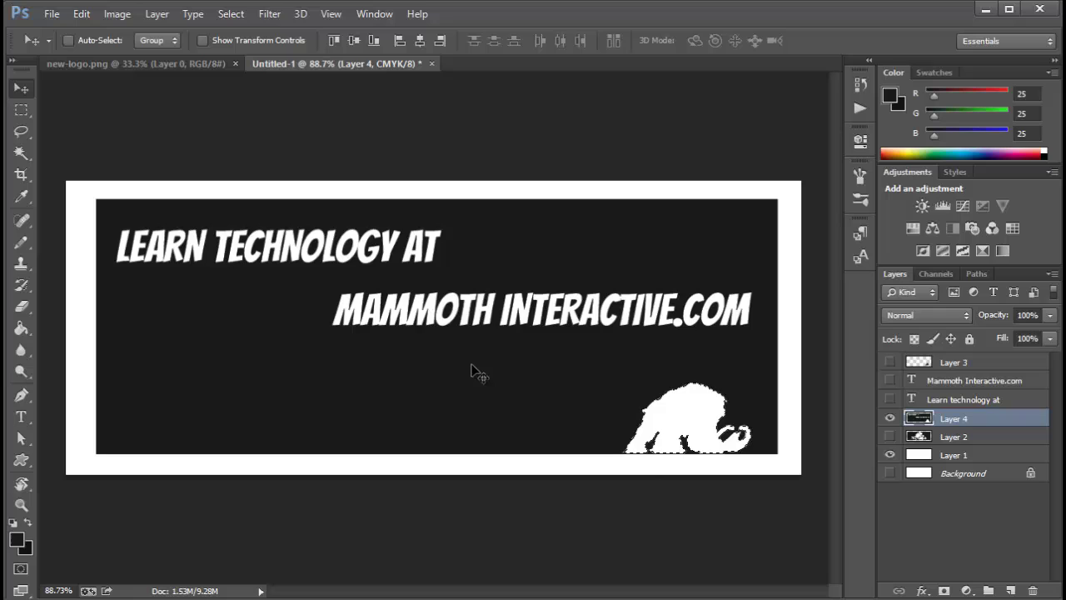
click(20, 110)
click(352, 127)
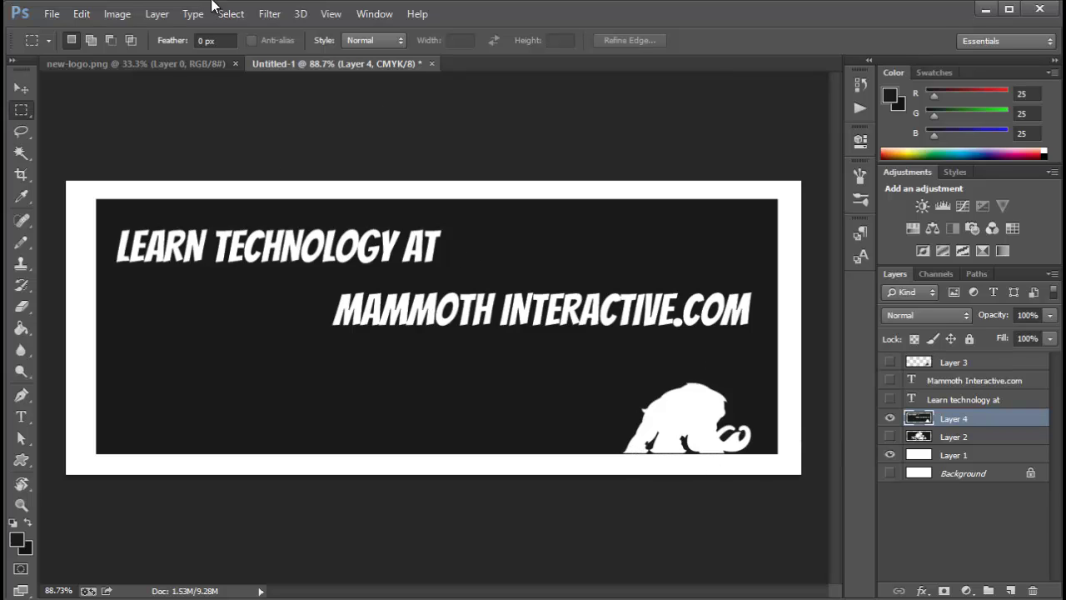
key(Delete)
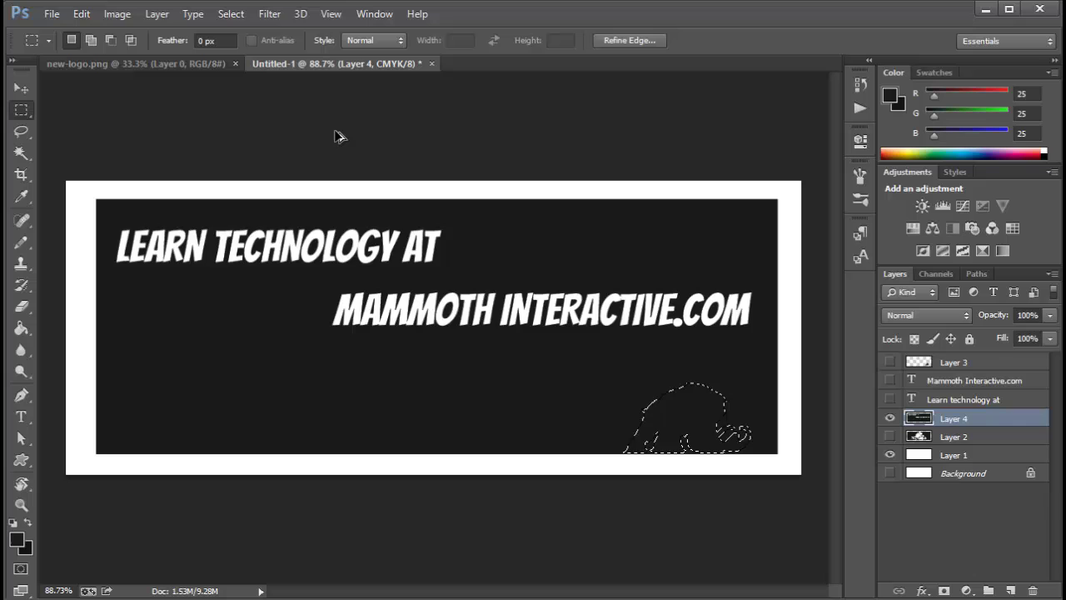
key(ctrl+d)
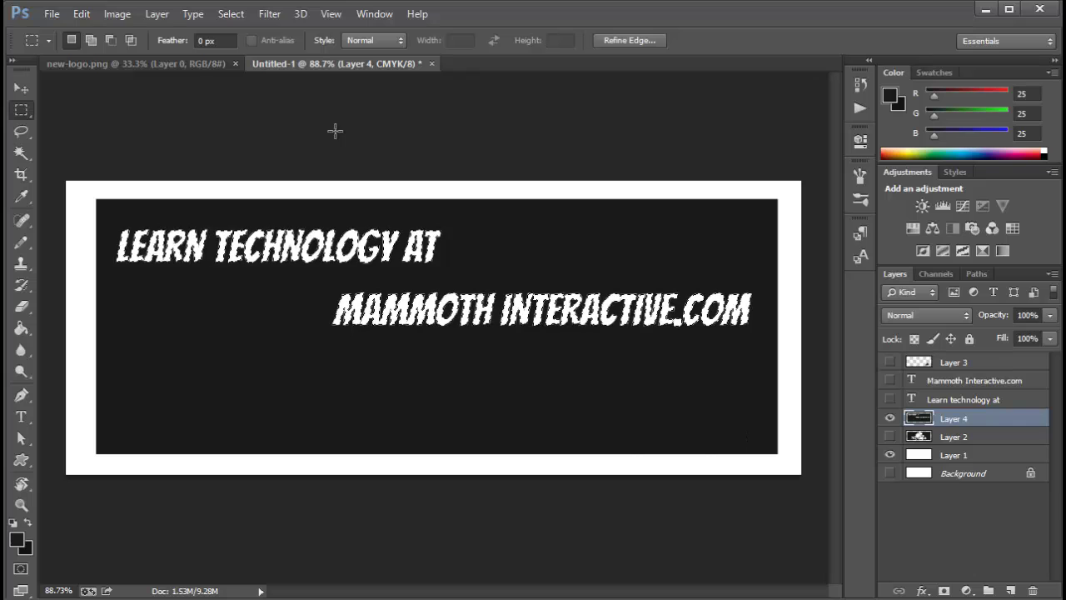
click(890, 361)
Step: Undo an accidental move of the dark box and nudge the brown mammoth into the bottom-right corner
key(v)
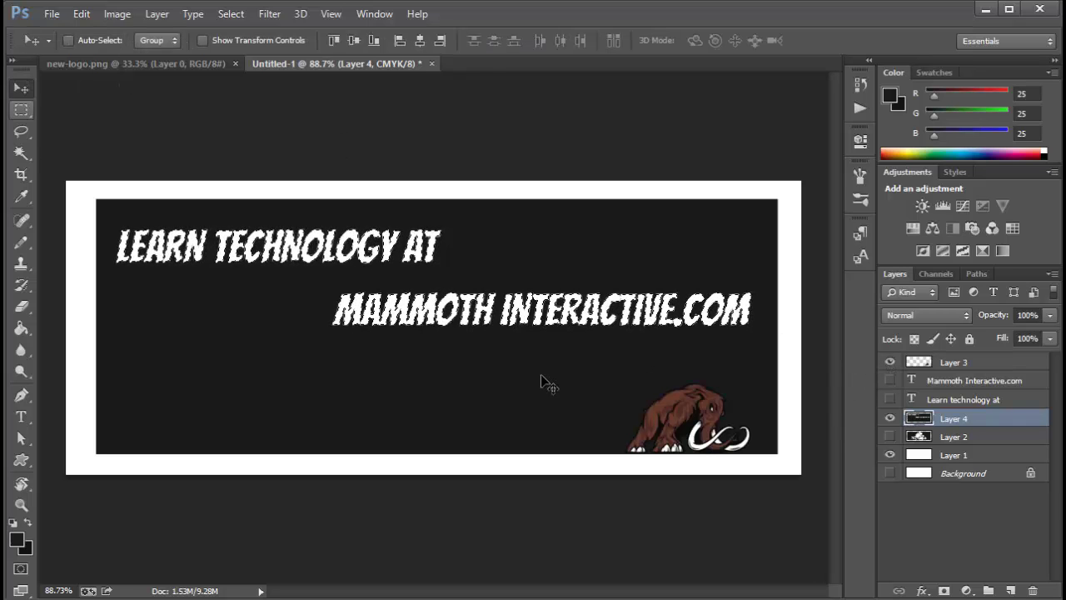
drag(654, 408, 696, 427)
key(ctrl+z)
key(alt+bracketright)
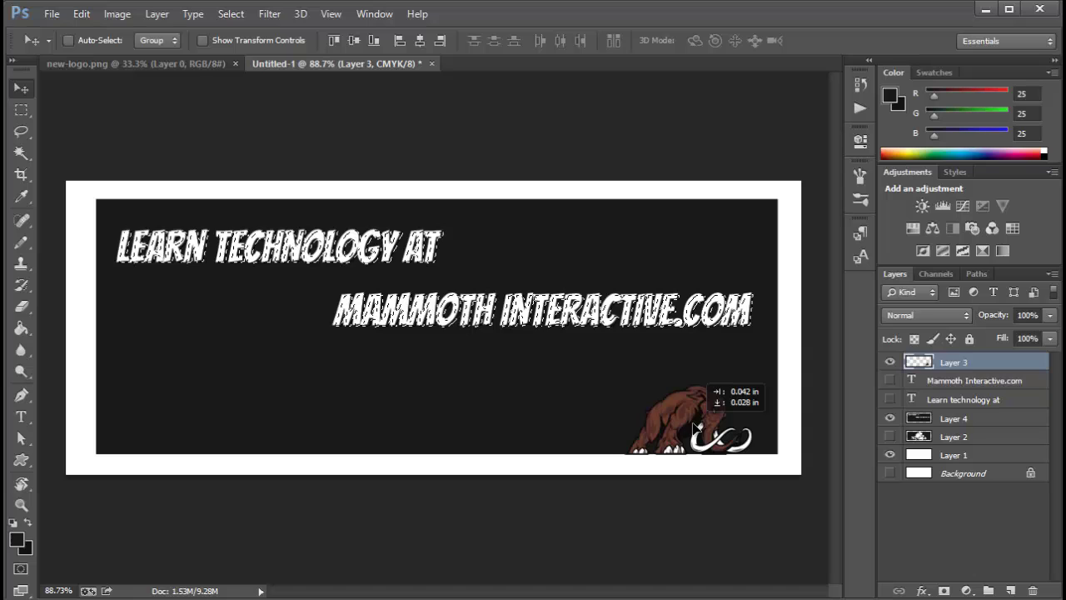
drag(695, 426, 696, 426)
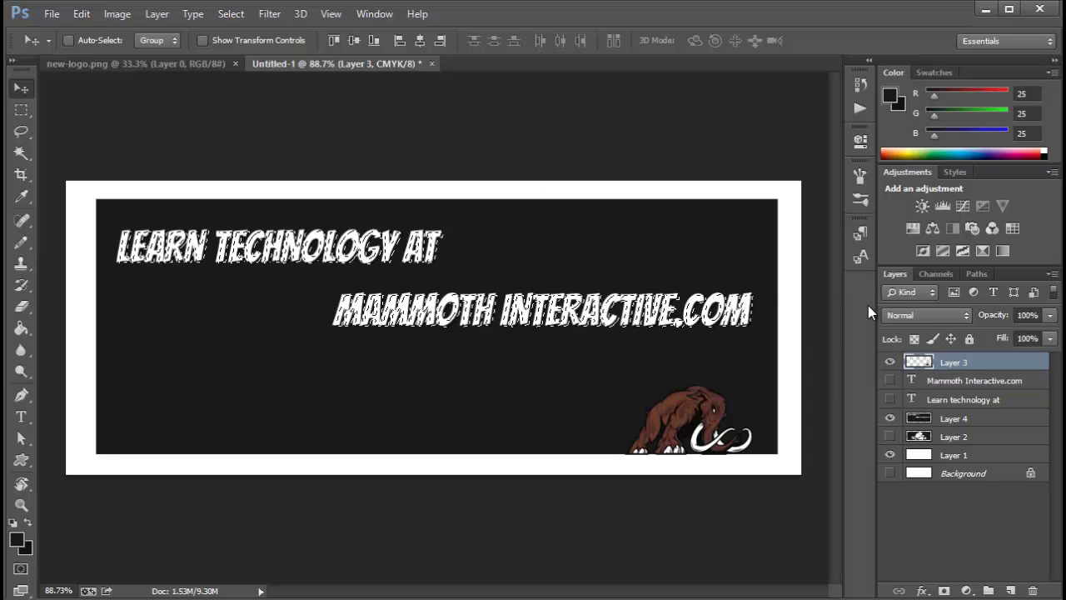
Step: Show the caption layers and load a combined selection of both text lines and the mammoth outline
click(957, 381)
click(889, 380)
click(889, 399)
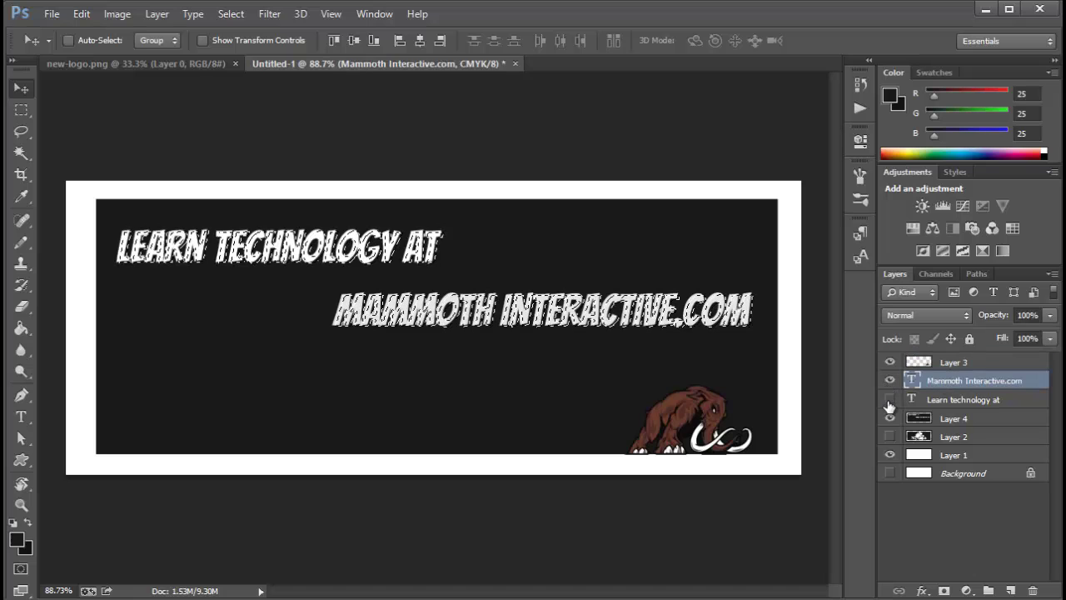
click(22, 110)
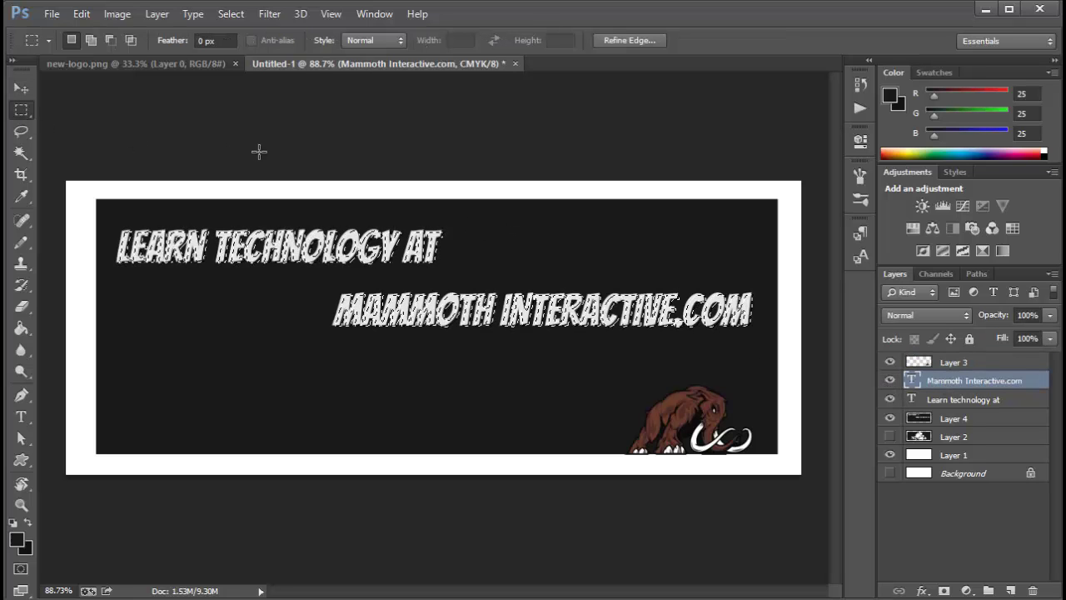
ctrl+click(919, 363)
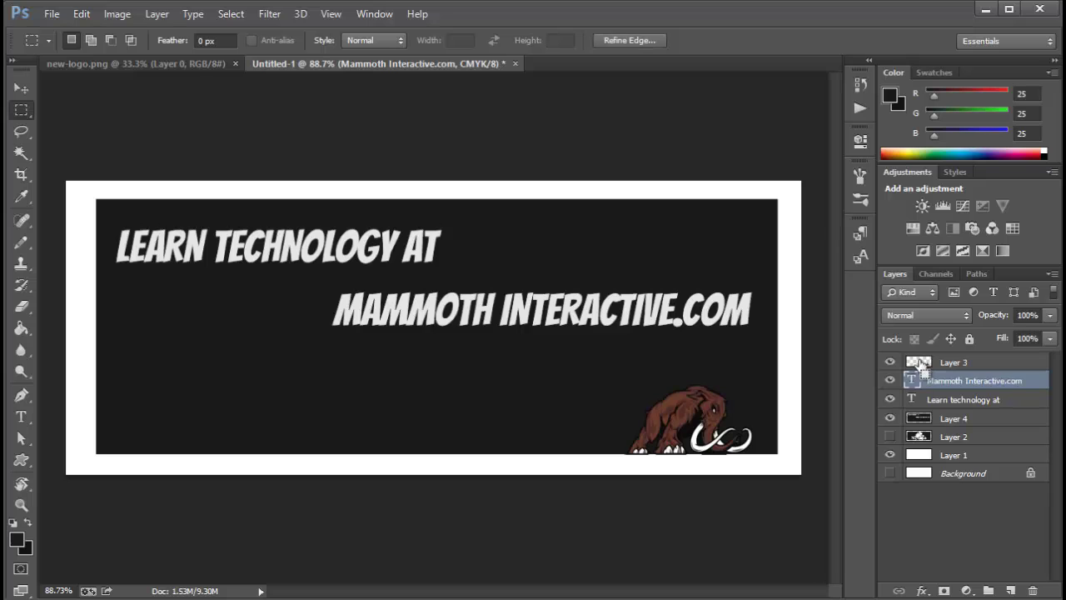
shift+click(925, 401)
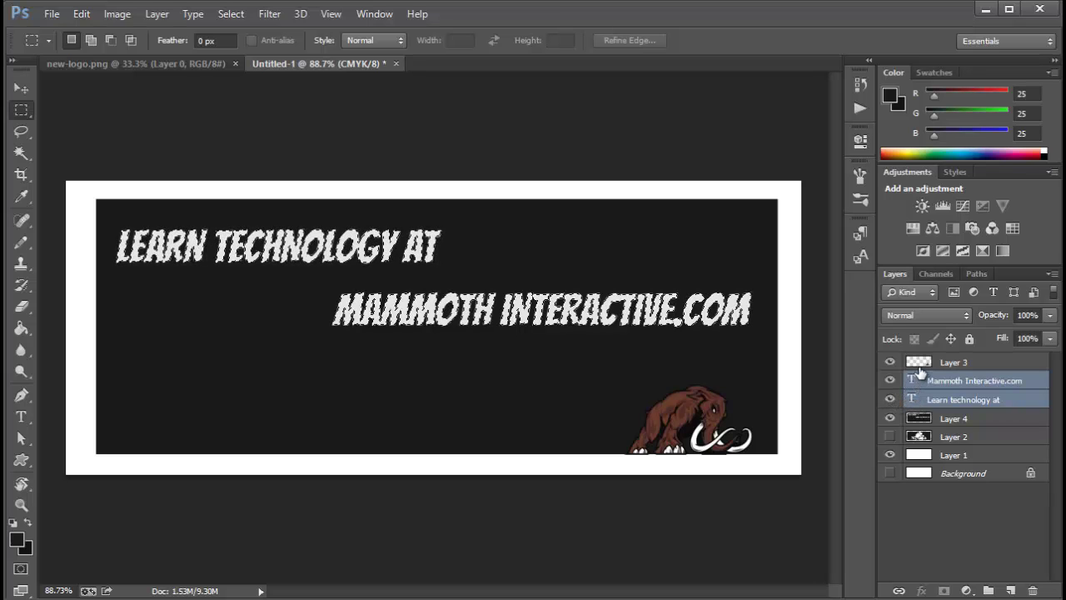
ctrl+click(919, 364)
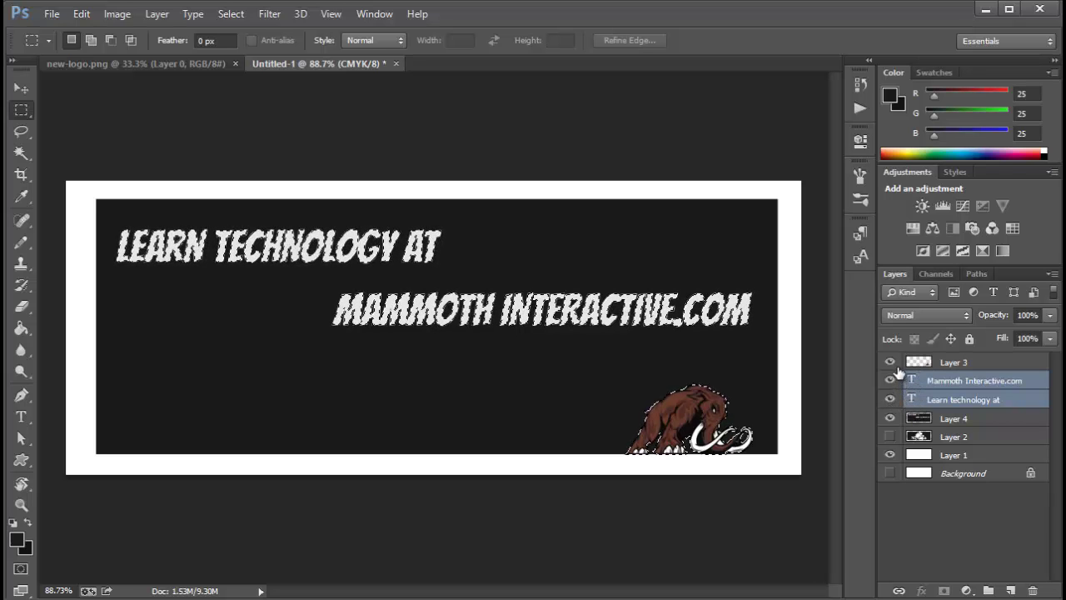
Step: Hide the mammoth and text layers, cut the selection out of Layer 4's dark box, and deselect
click(889, 361)
drag(890, 380, 890, 399)
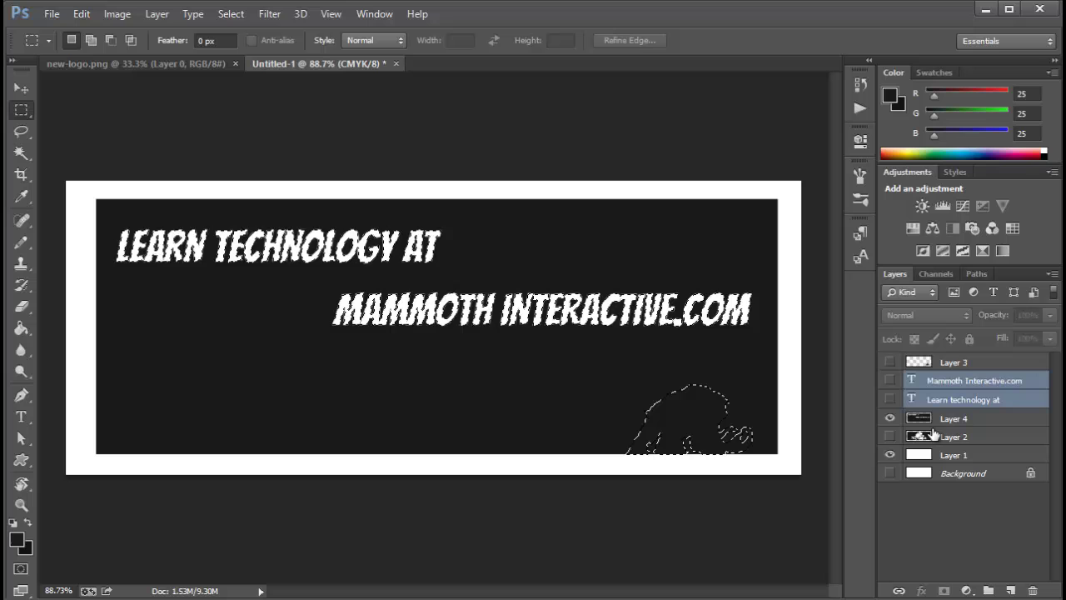
click(932, 419)
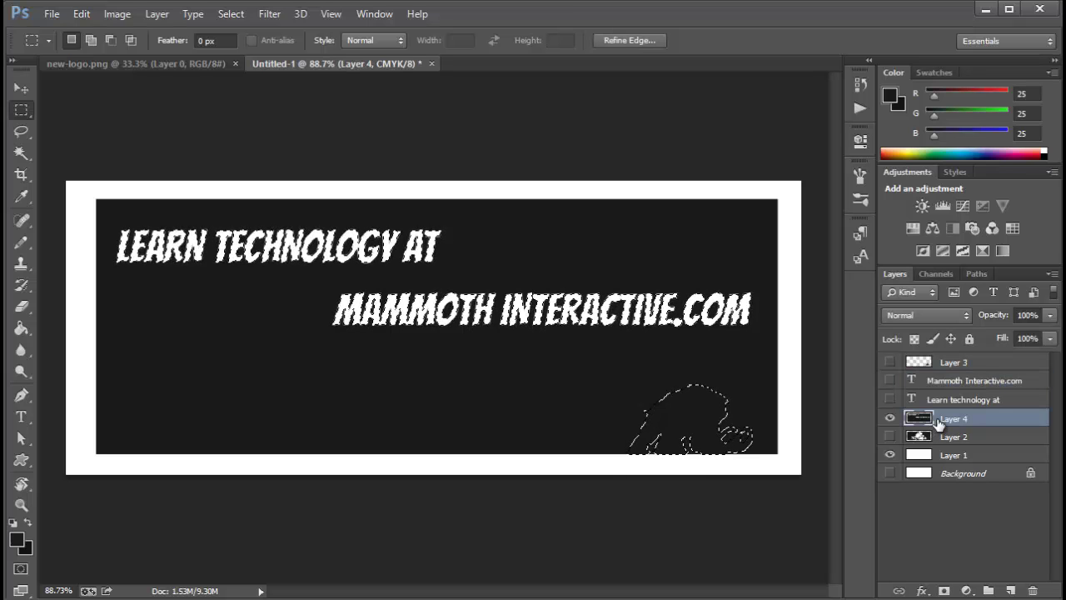
key(ctrl+BackSpace)
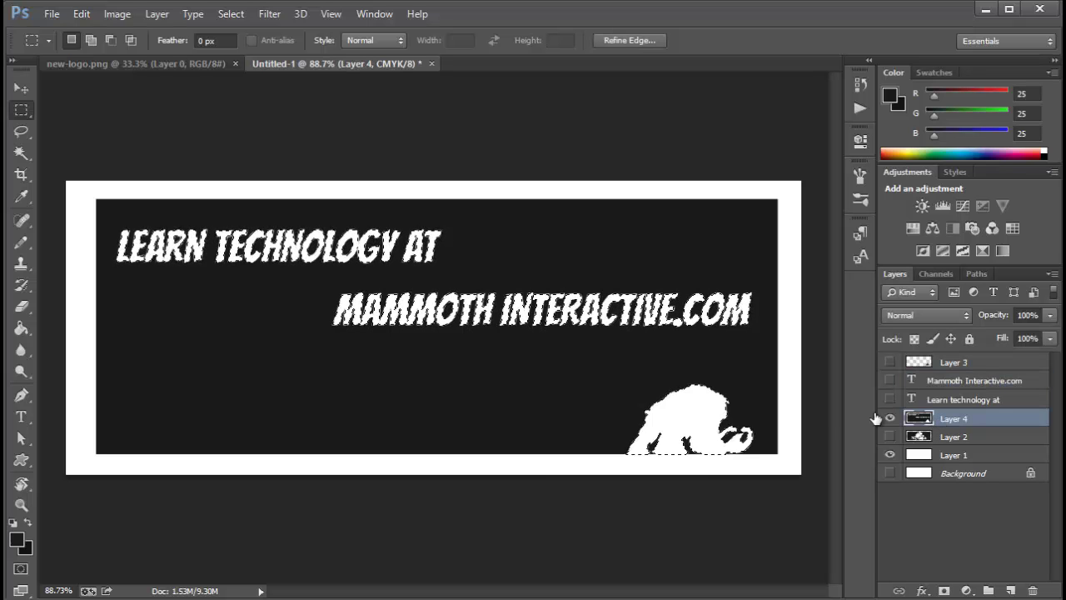
click(138, 192)
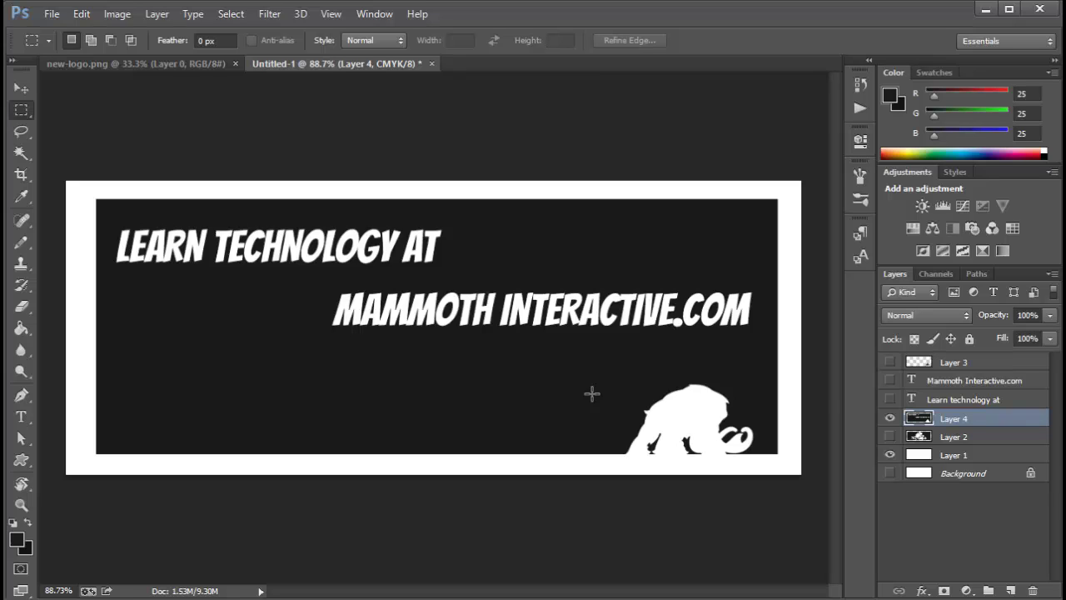
Step: Fill Layer 1 with orange-yellow ffc000 using the Paint Bucket
click(976, 457)
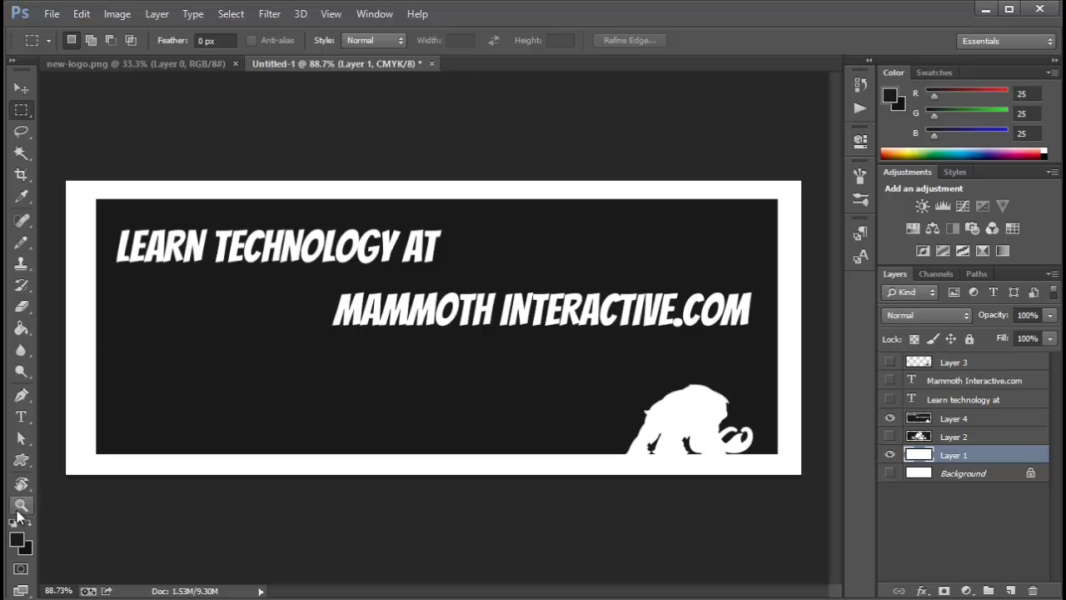
click(18, 540)
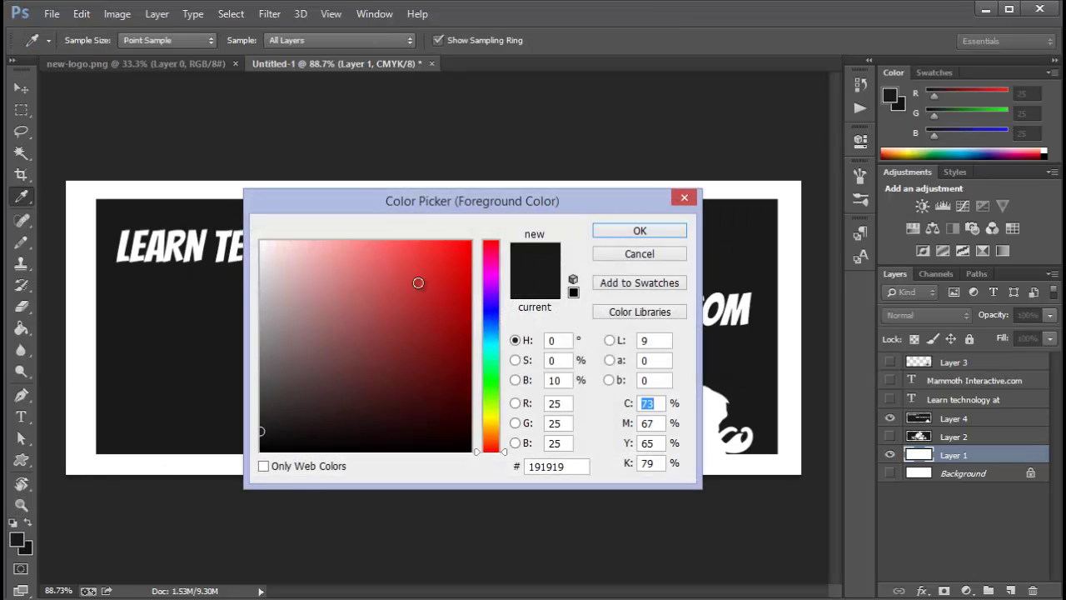
drag(416, 278, 471, 241)
click(481, 426)
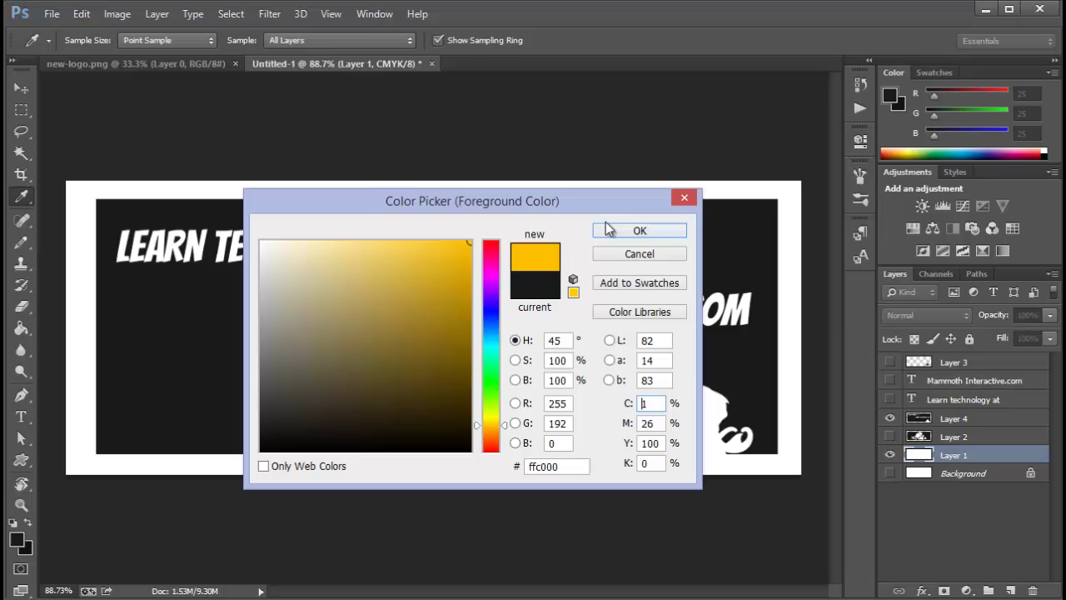
key(Return)
key(f)
key(shift+Tab)
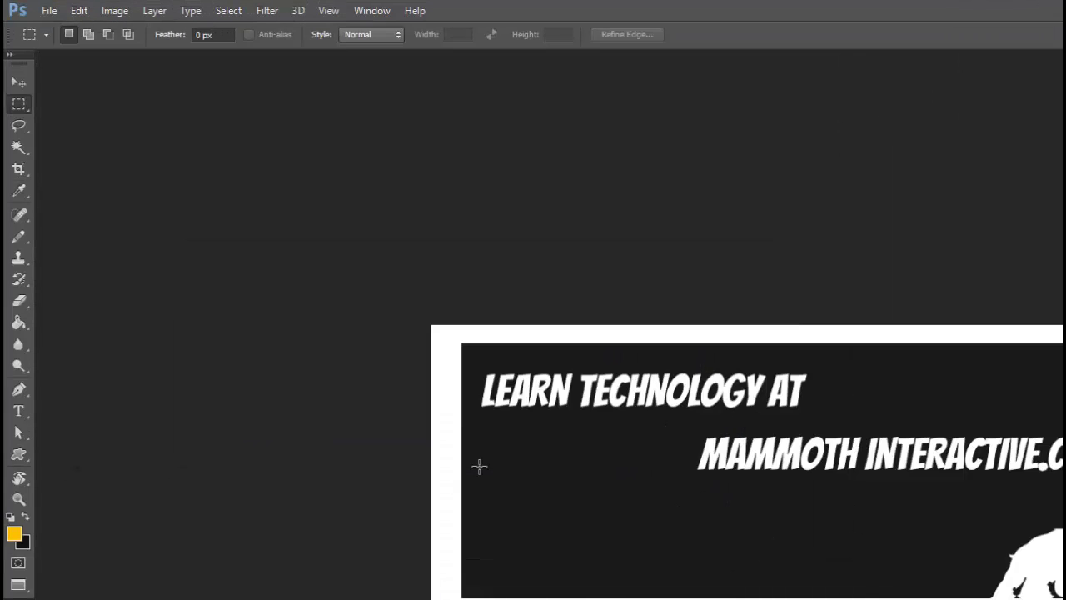
key(f)
key(f)
key(g)
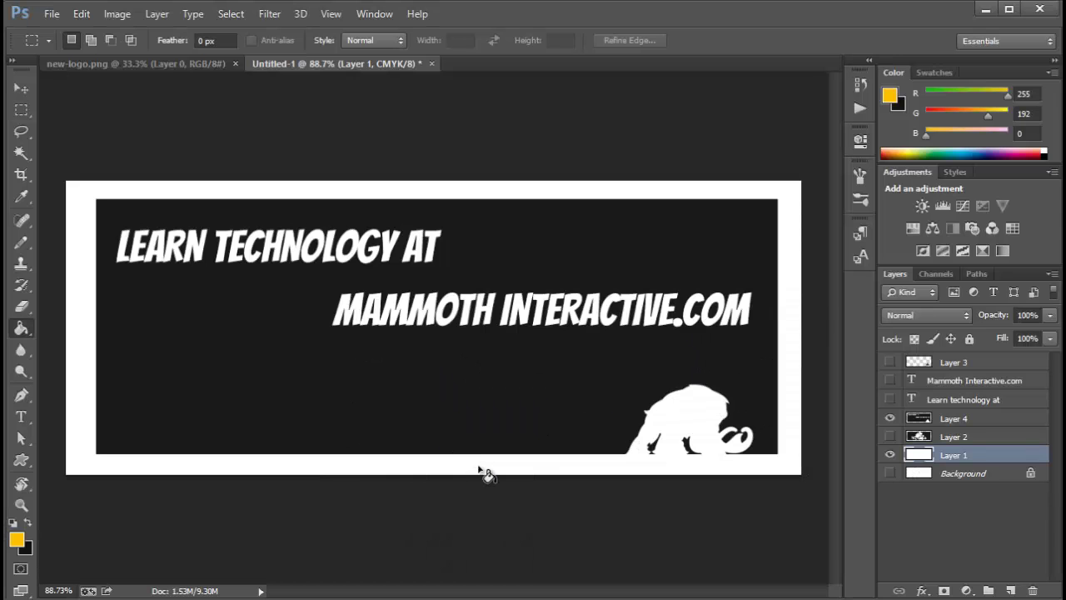
click(480, 467)
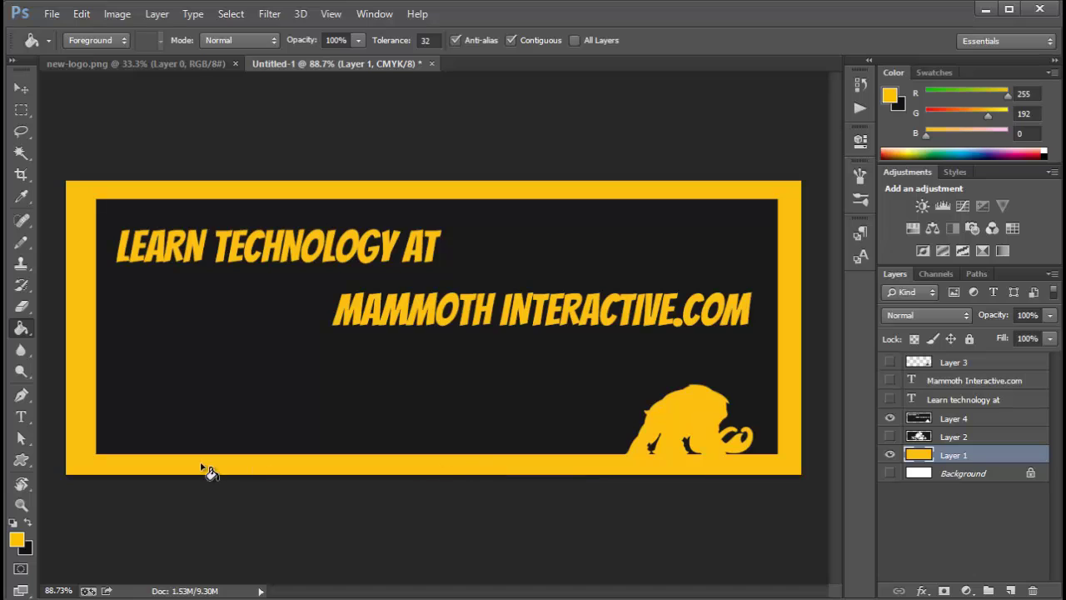
Step: Refill Layer 1 with blue so the border and cutouts turn blue
click(17, 540)
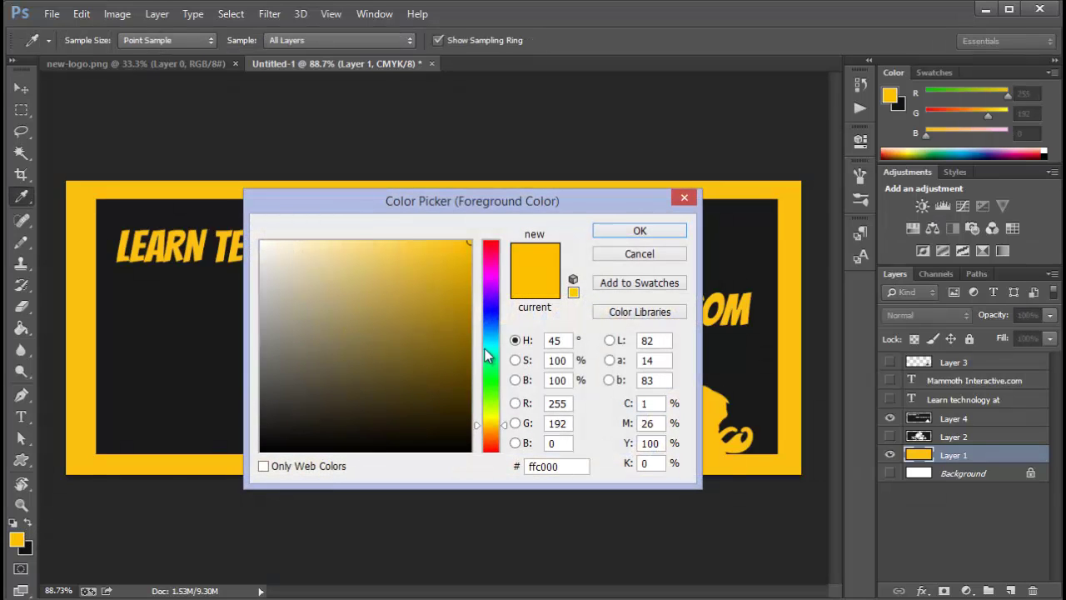
click(490, 314)
click(673, 230)
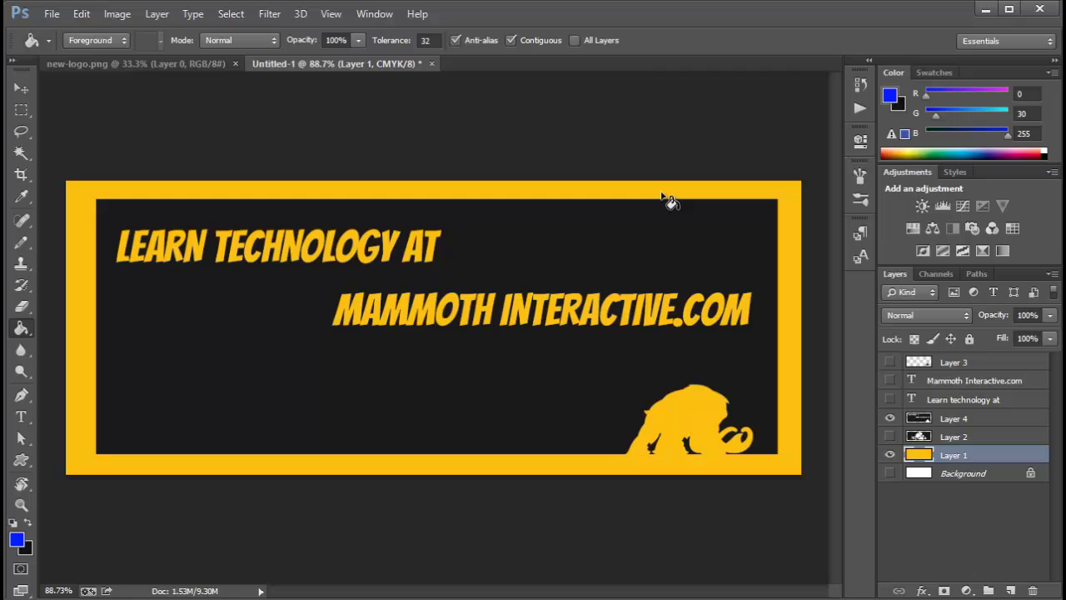
click(499, 269)
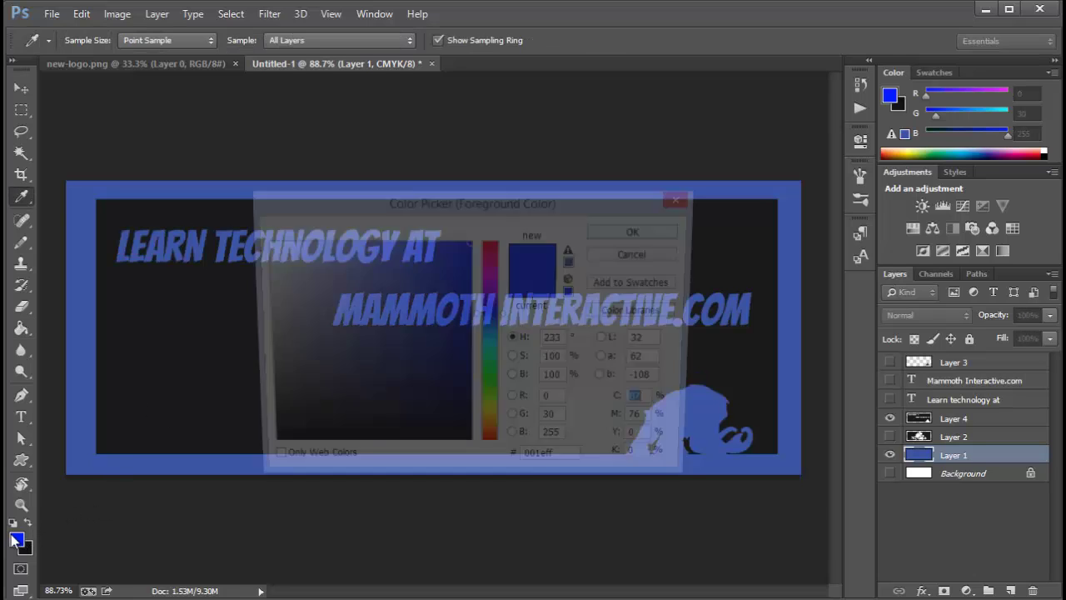
Step: Pick a magenta pink foreground colour and refill Layer 1 with it
click(17, 540)
click(491, 426)
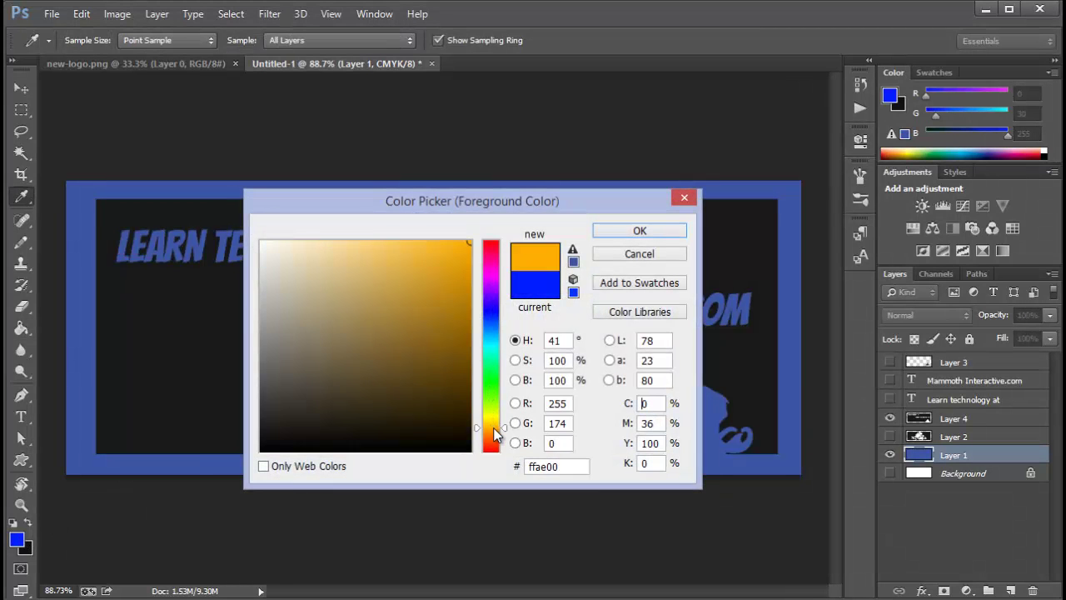
click(495, 445)
drag(495, 444, 488, 330)
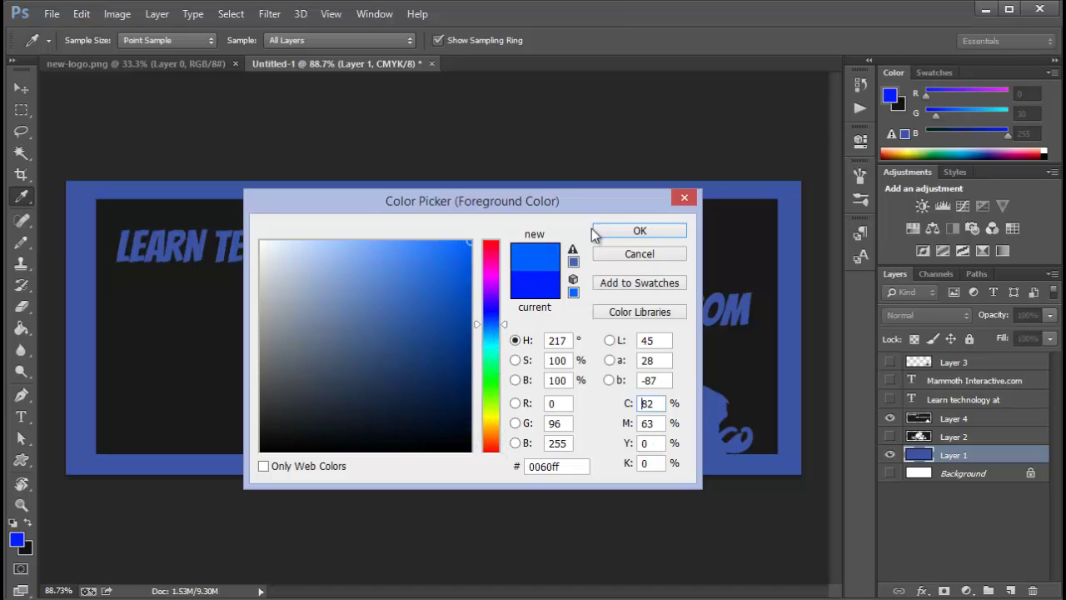
click(491, 273)
click(639, 230)
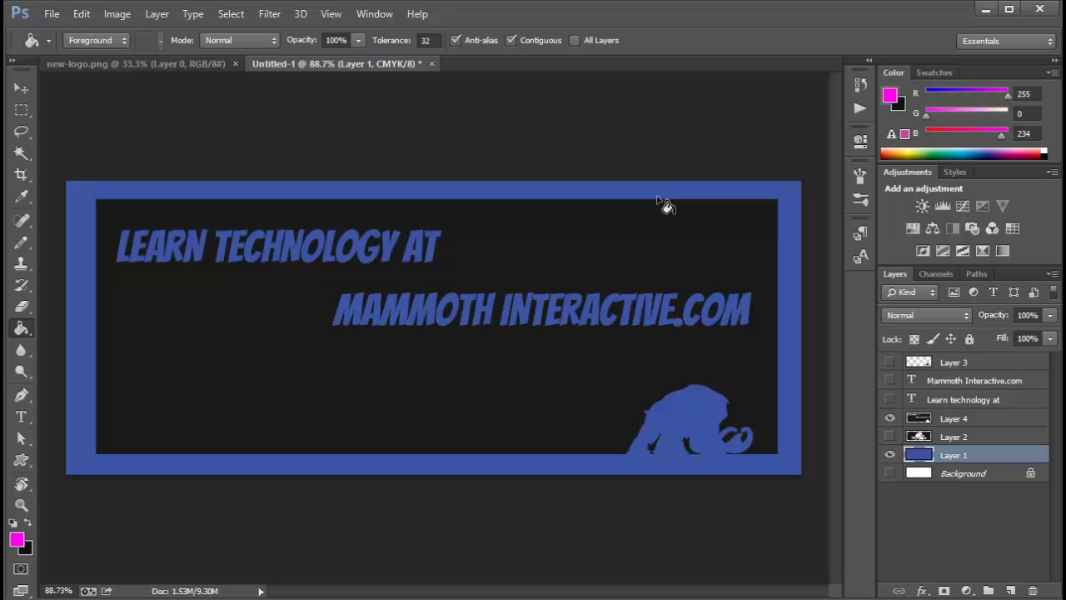
click(662, 201)
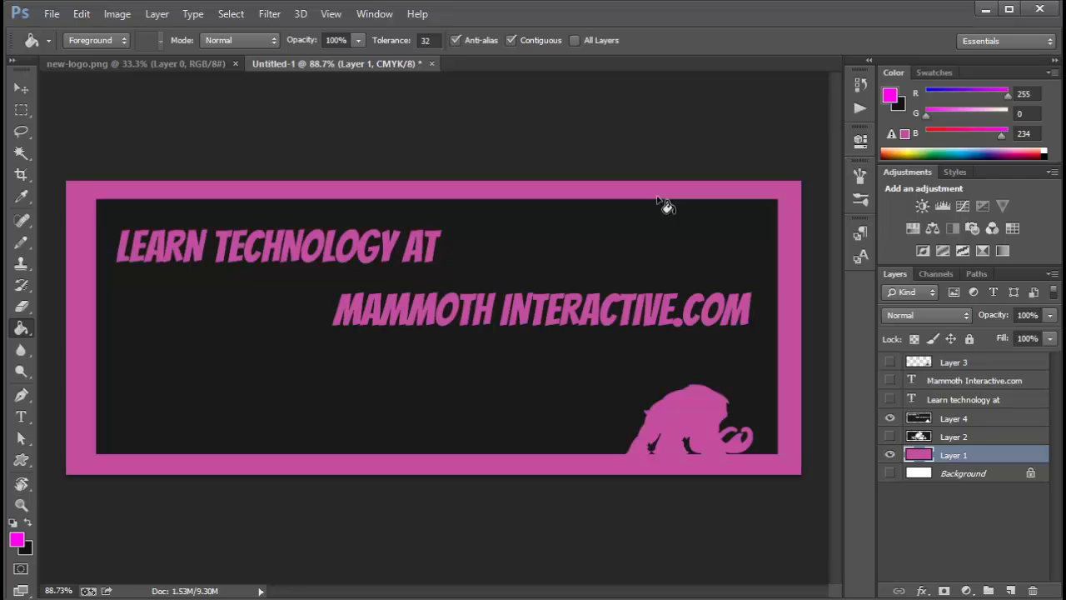